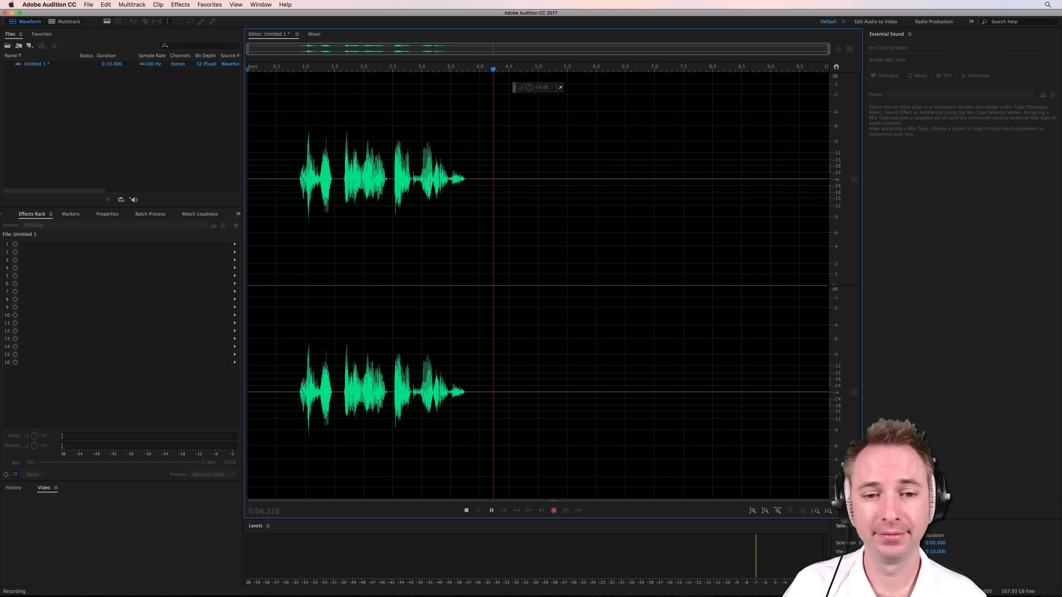
Step: Stop recording, then delete the audio from about 4.08 s to the end and the silence before the first word
key(space)
drag(722, 178, 830, 179)
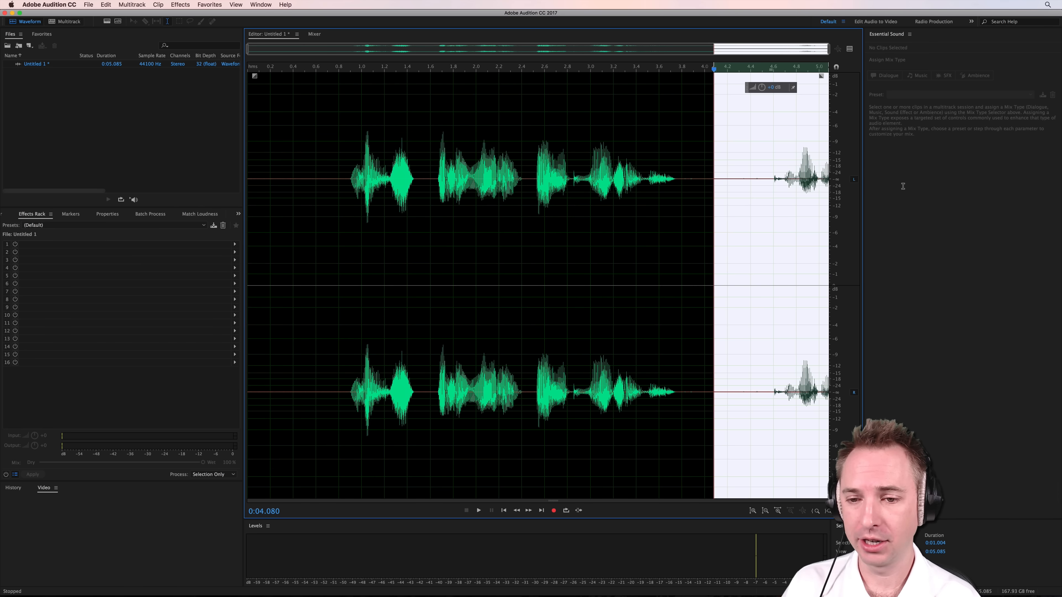
key(Delete)
drag(367, 176, 248, 178)
key(Delete)
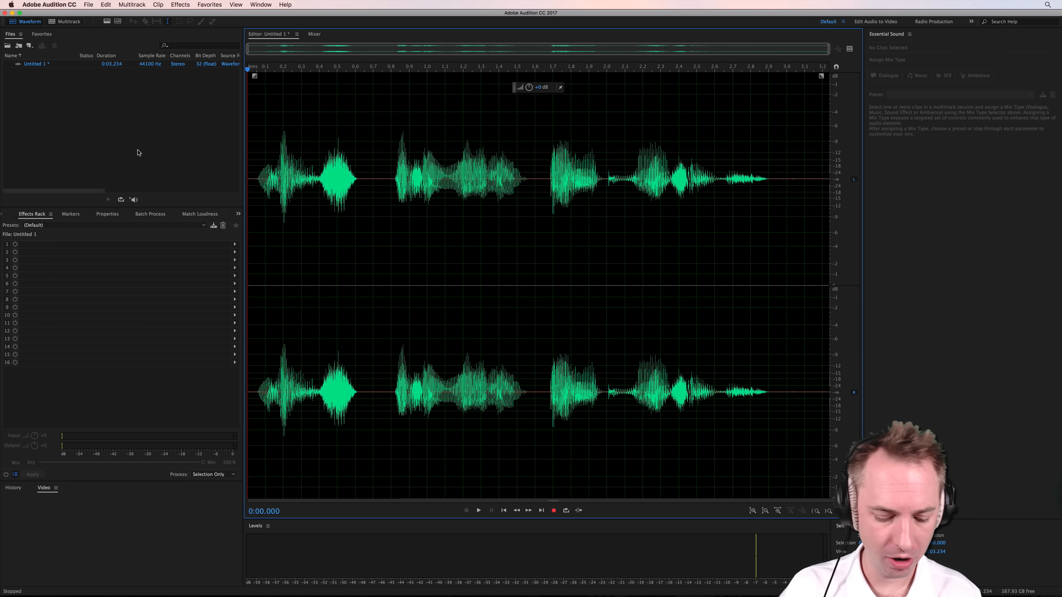
Step: Create a multitrack session named Voice at 44100 Hz, 32-bit float, with a stereo master
key(super+n)
text(Voice)
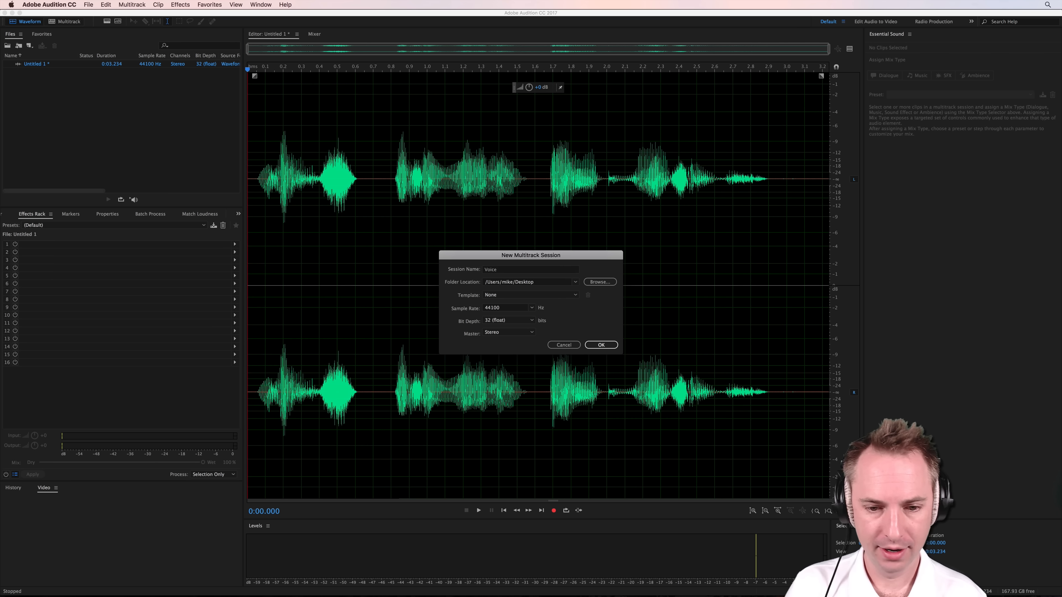
key(Return)
Step: Place the Untitled 1 recording at the very start of Track 1
drag(35, 64, 339, 104)
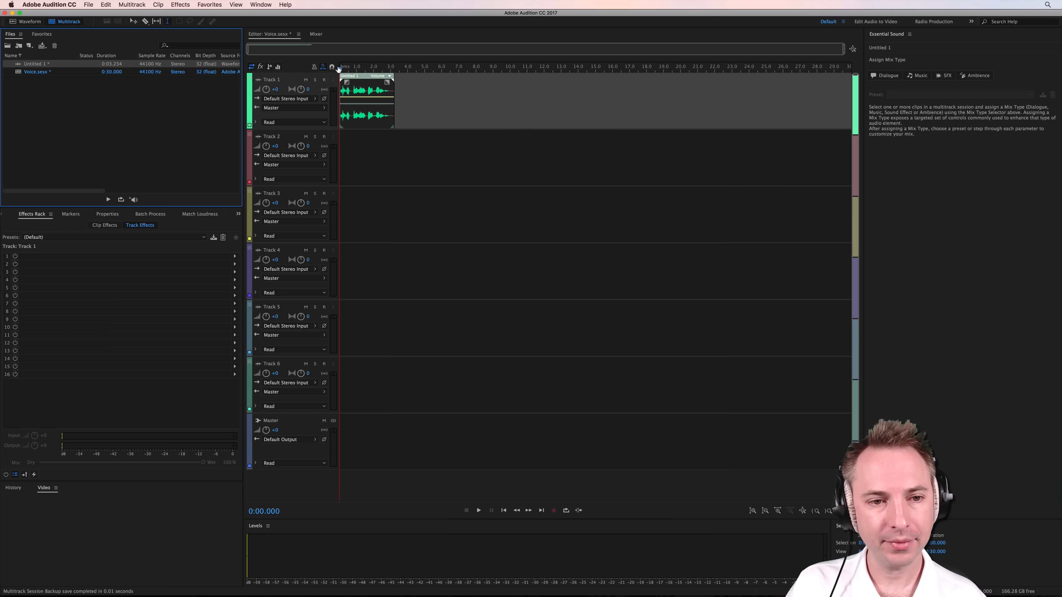
scroll(341, 68, up, 2)
scroll(341, 69, up, 2)
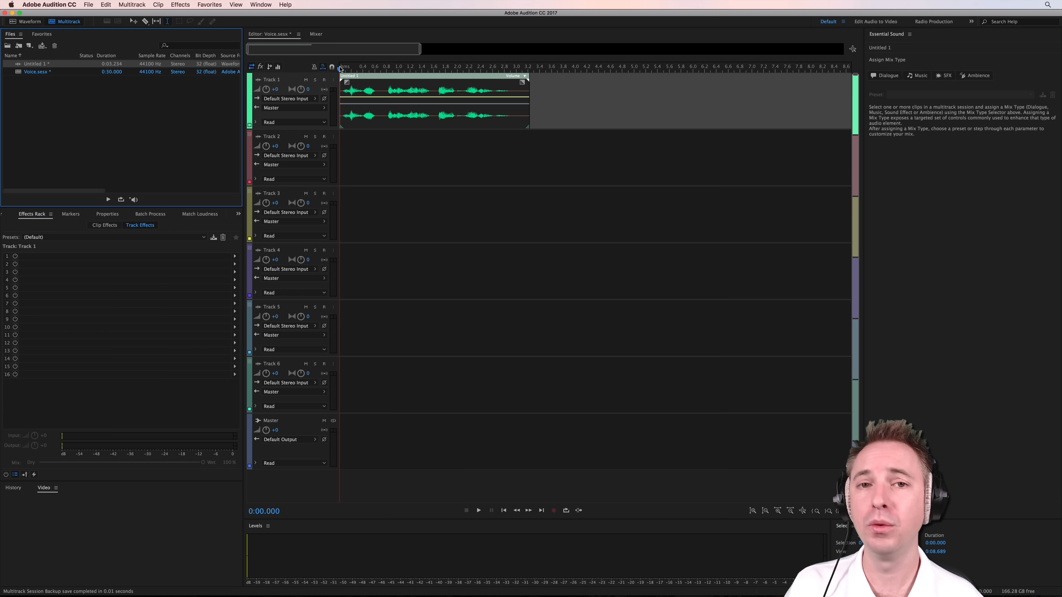
scroll(341, 68, up, 2)
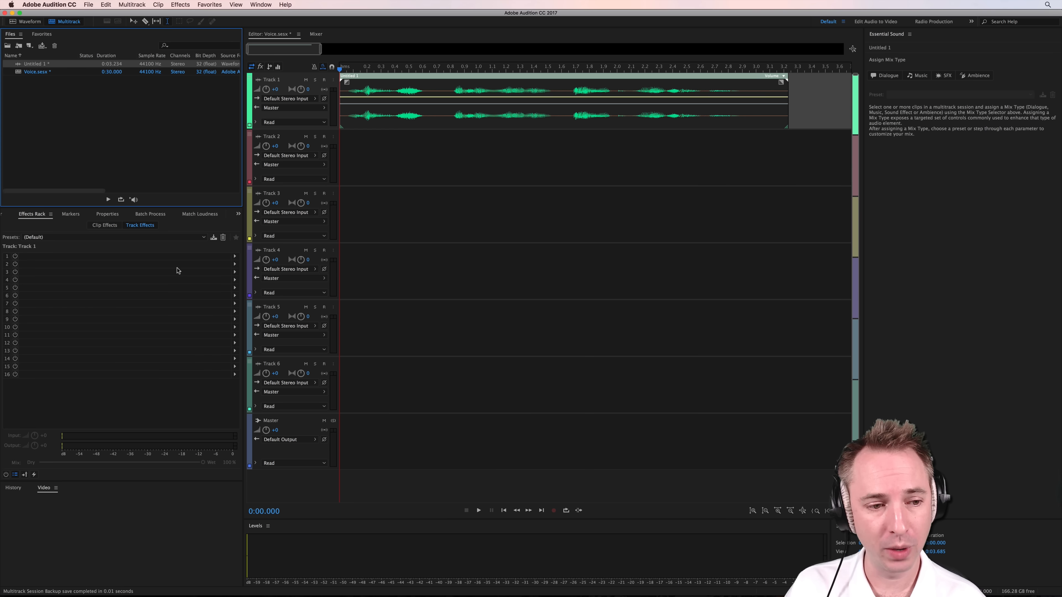
Step: Add a Parametric Equalizer as Track 1's first effect and load its Default preset
click(235, 256)
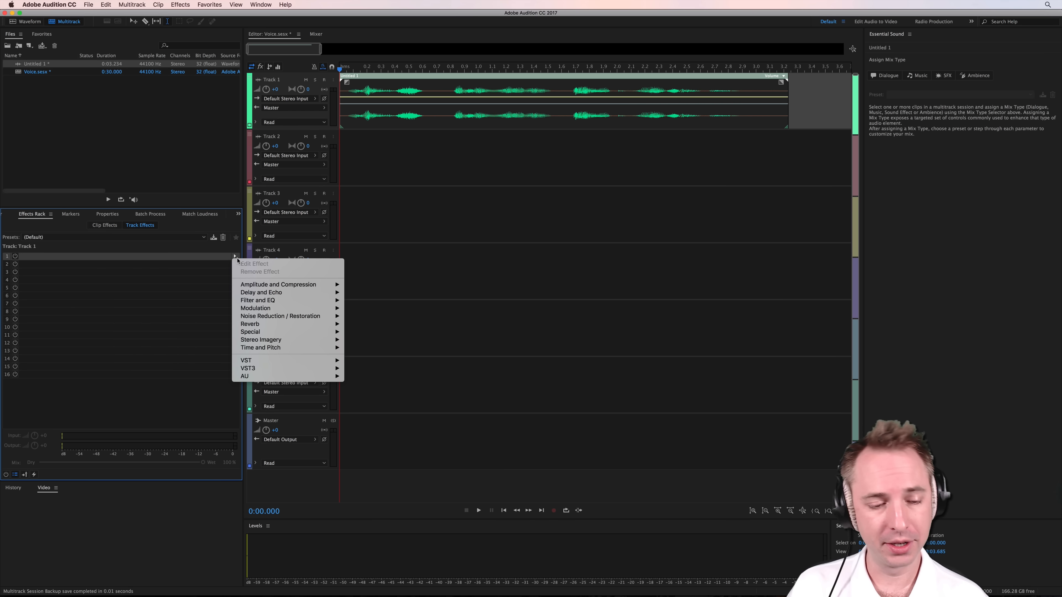
mouse_move(289, 301)
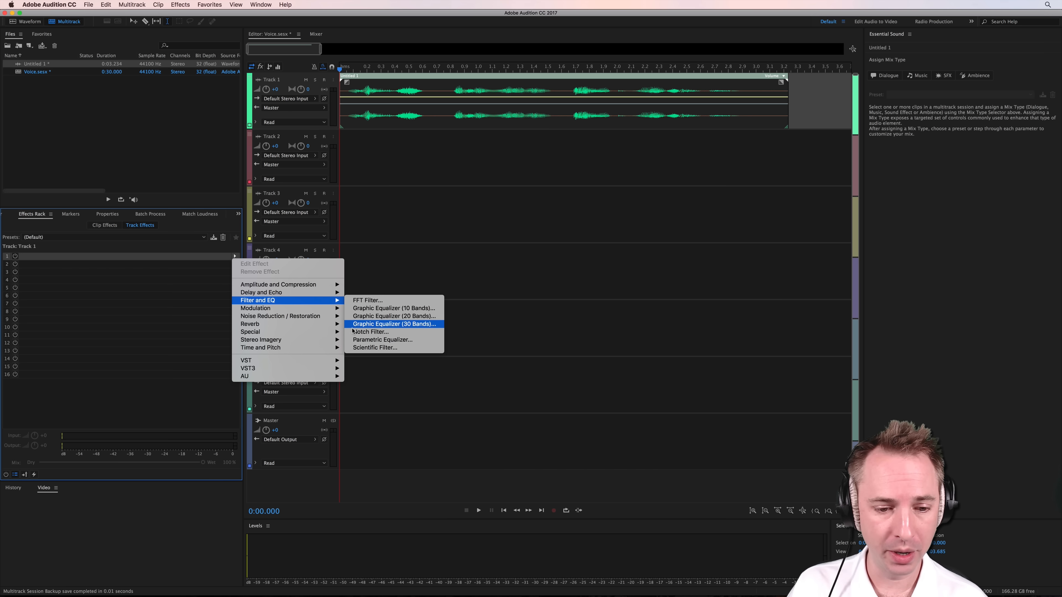
click(372, 340)
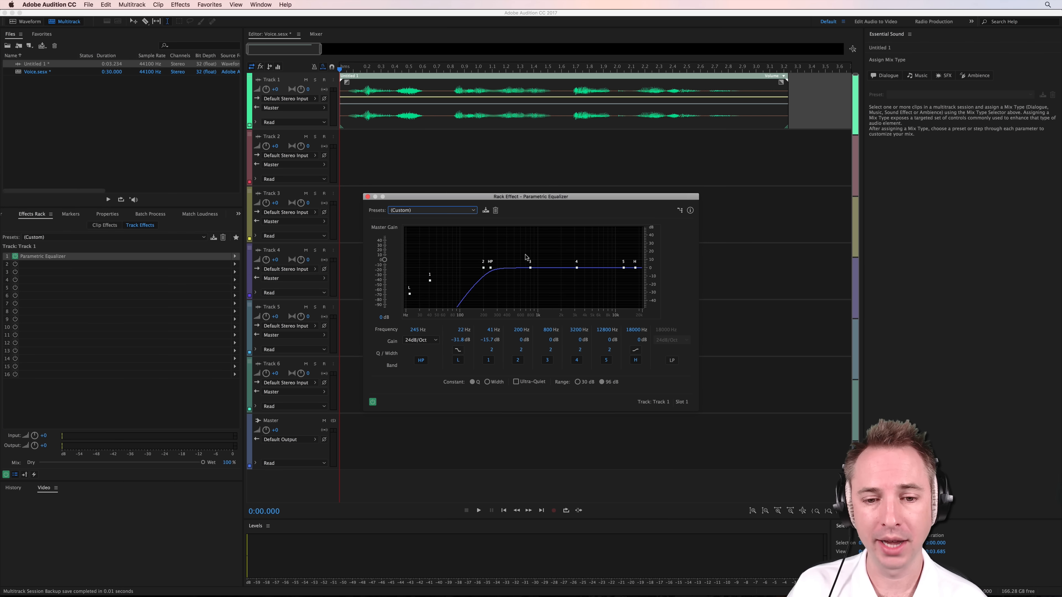
click(428, 210)
click(422, 214)
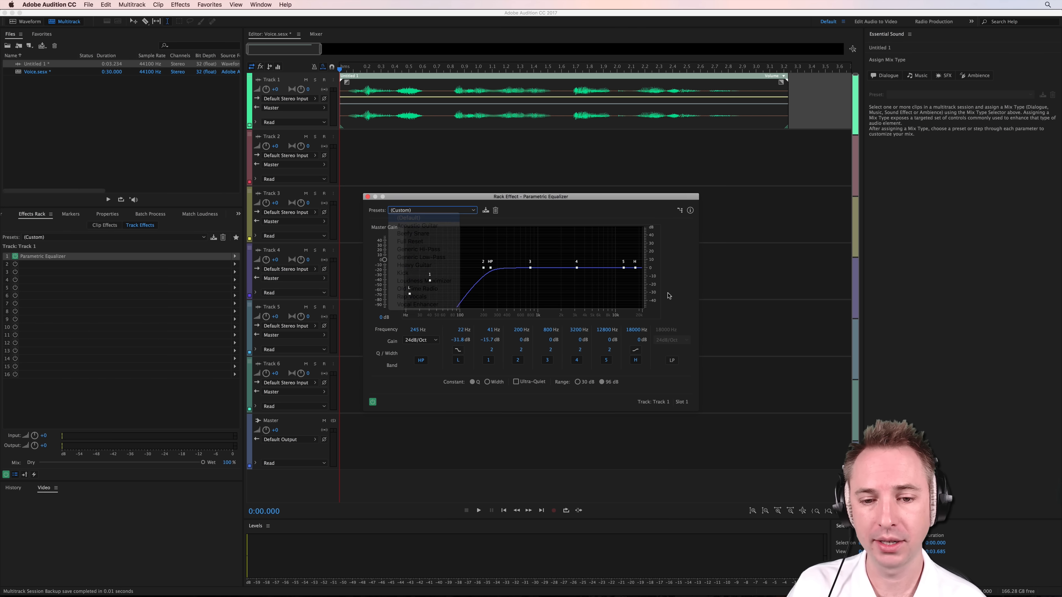
Step: Boost equalizer band 5 by about 2.8 dB, band 4 by about 2.2 dB, and band 3 by about 1.6 dB near 742 Hz
key(space)
key(space)
click(624, 269)
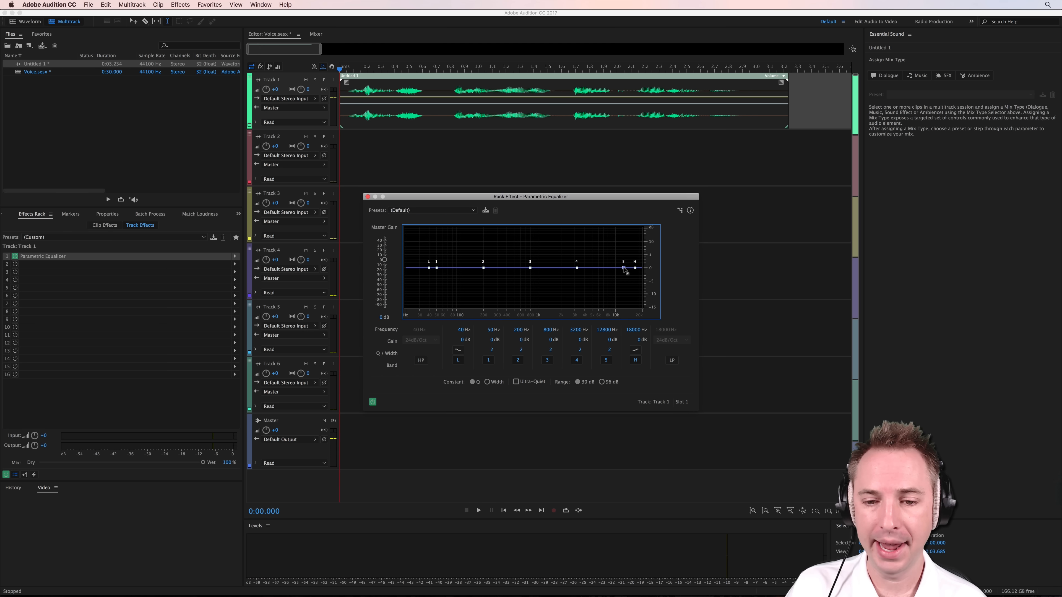
key(space)
drag(625, 270, 529, 264)
key(space)
key(space)
key(space)
key(space)
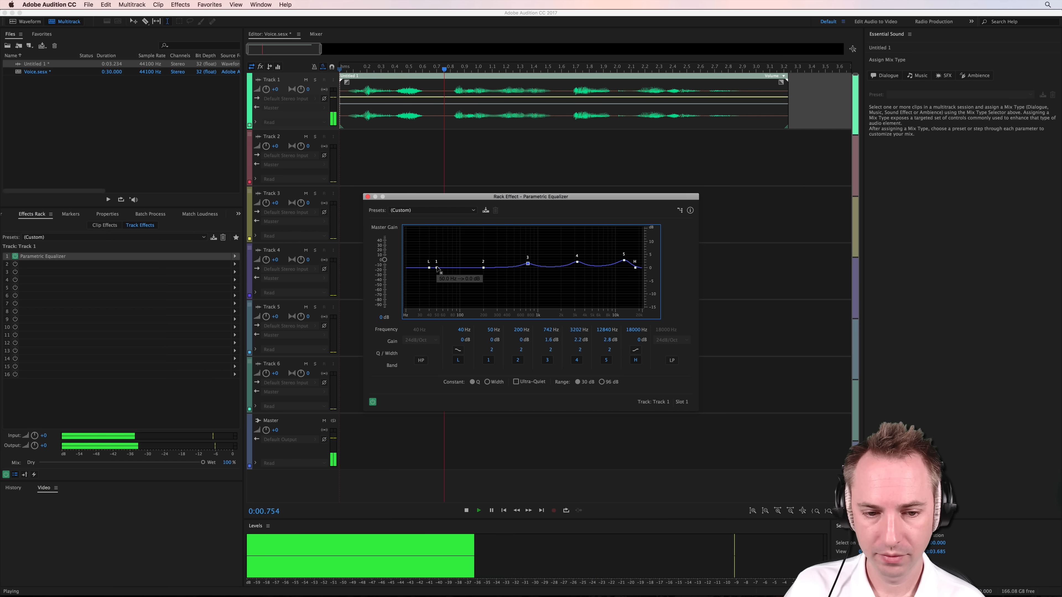
Step: Cut equalizer band 1 by about 1.1 dB at 54 Hz and the low shelf by about 6.8 dB at 29 Hz
key(space)
drag(436, 267, 436, 266)
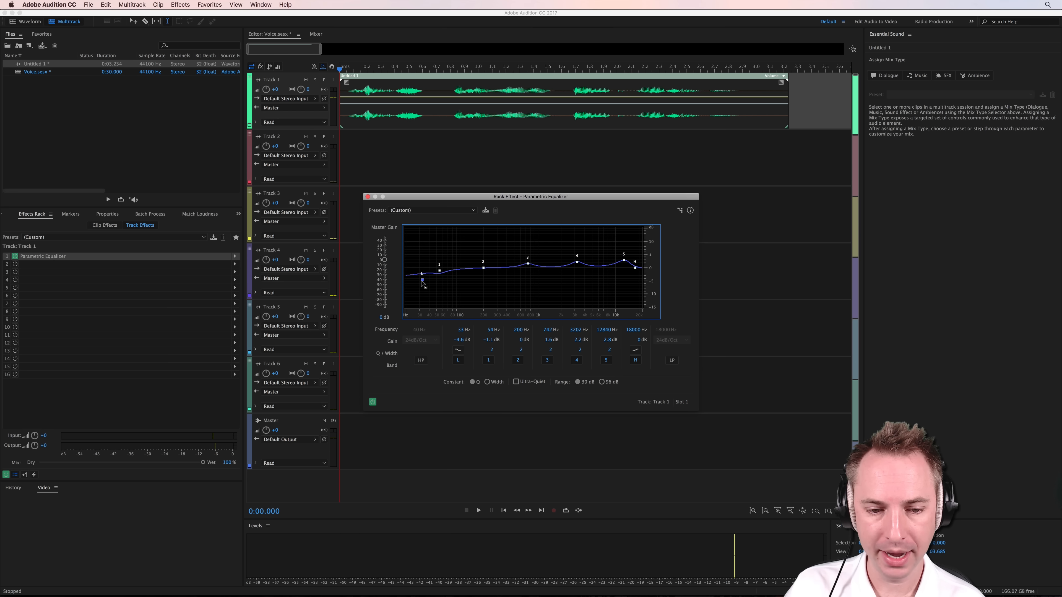
key(space)
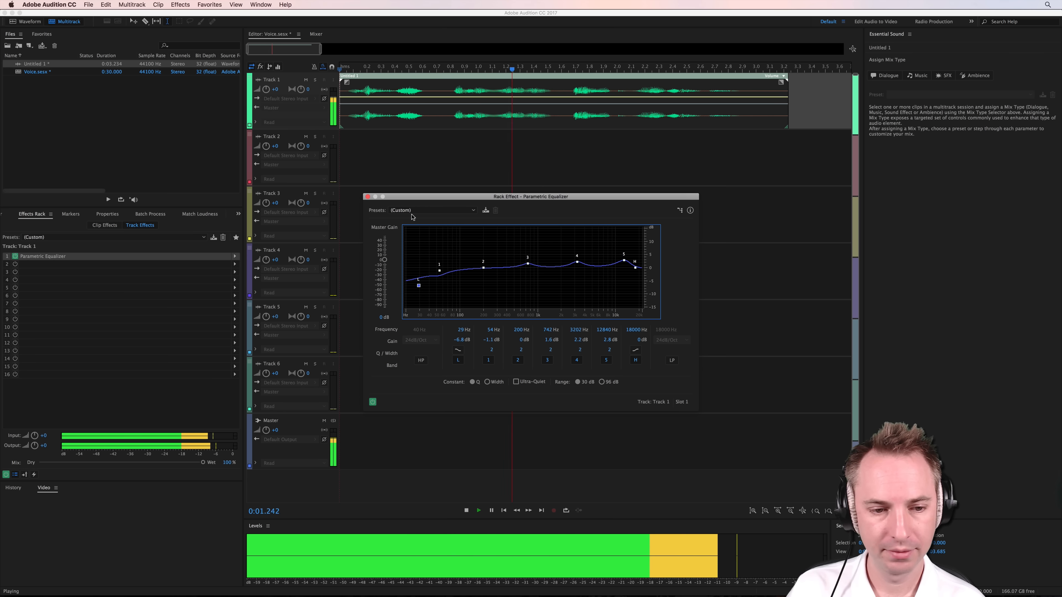
key(space)
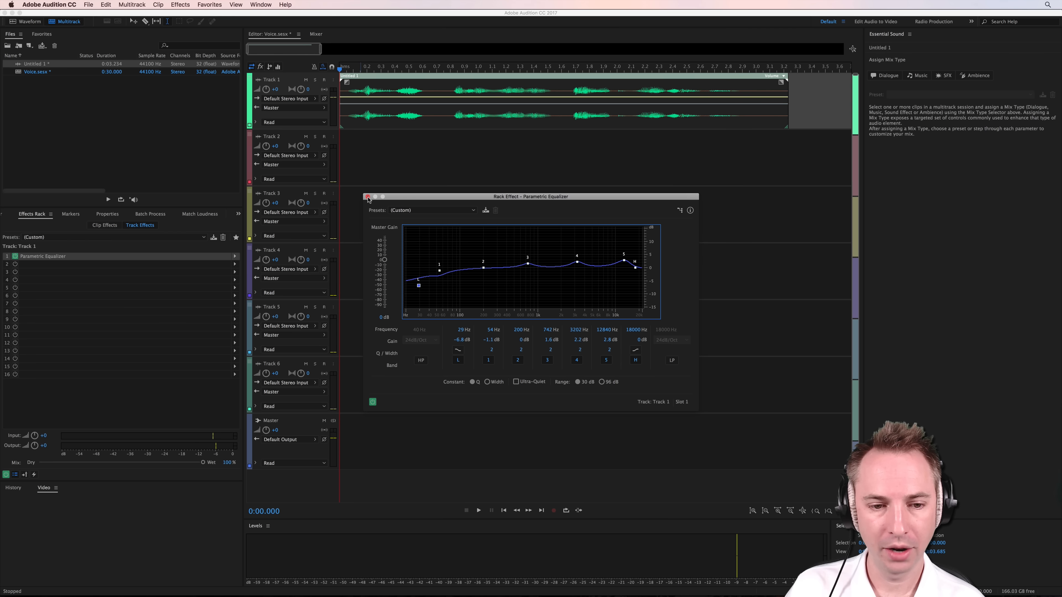
Step: Compare the voice playback with the Parametric Equalizer bypassed and enabled
click(372, 402)
key(space)
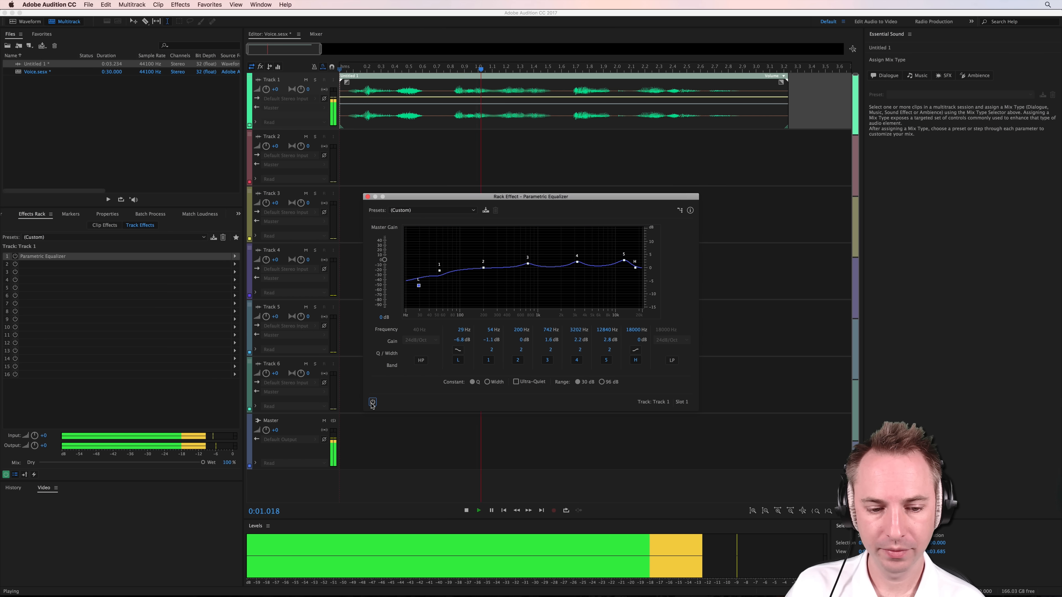
click(372, 402)
key(space)
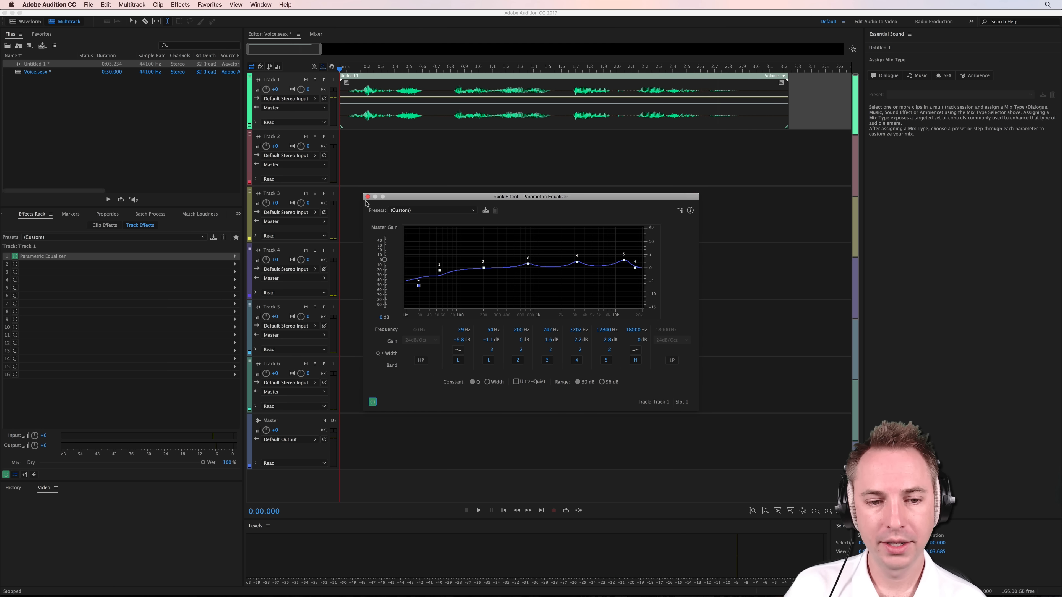
click(224, 282)
Step: Add Dynamics Processing as Track 1's second effect and load its Default preset
click(239, 265)
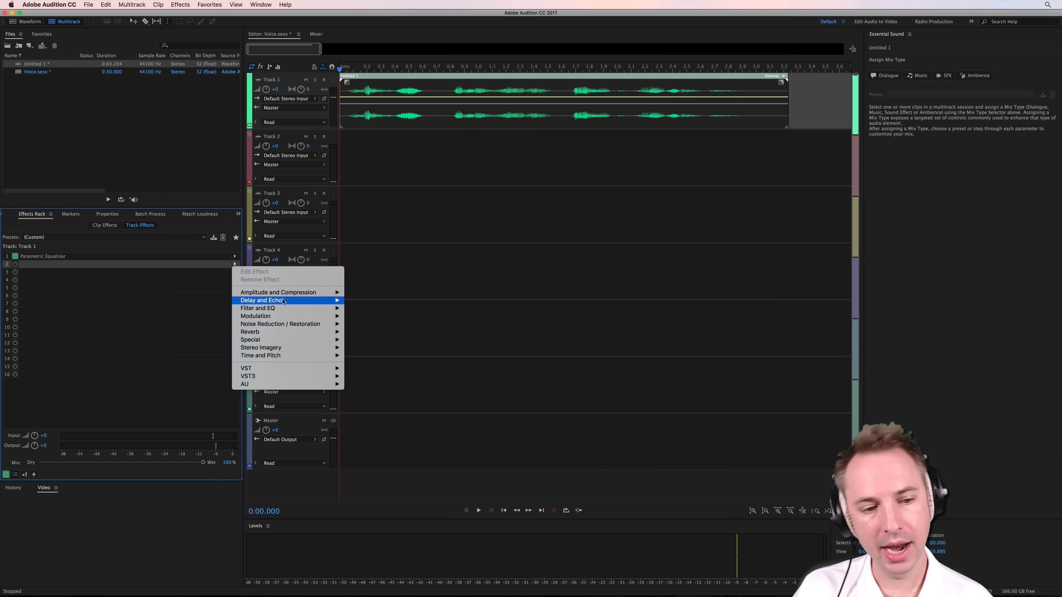
mouse_move(305, 296)
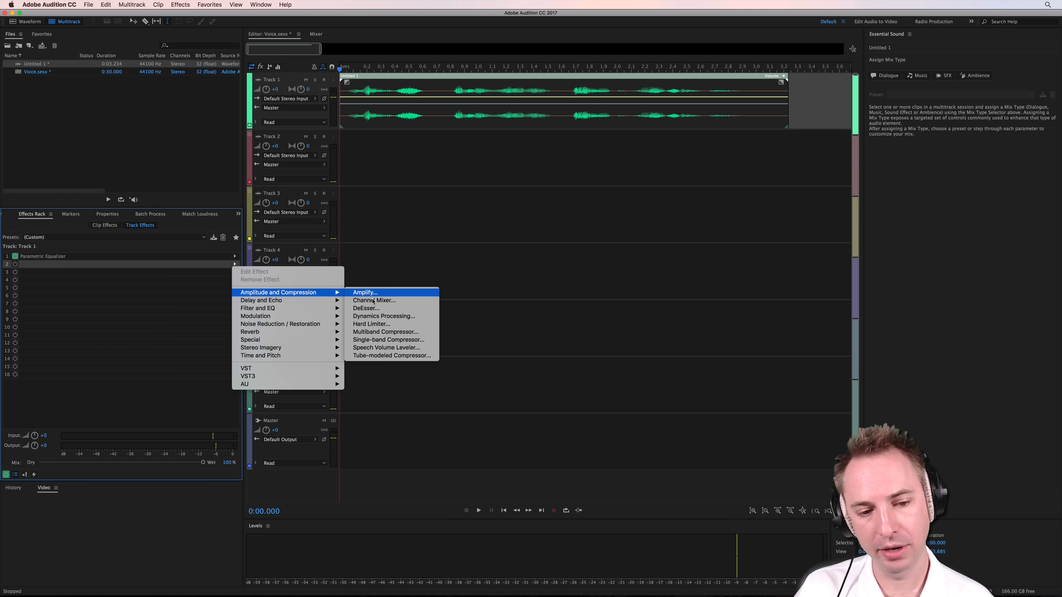
click(377, 317)
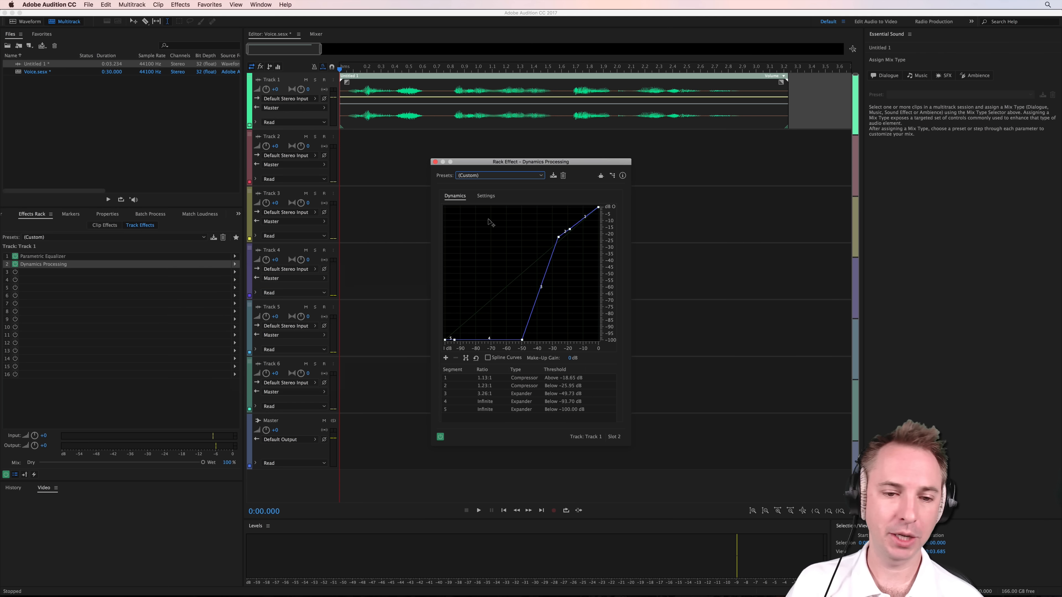
click(526, 176)
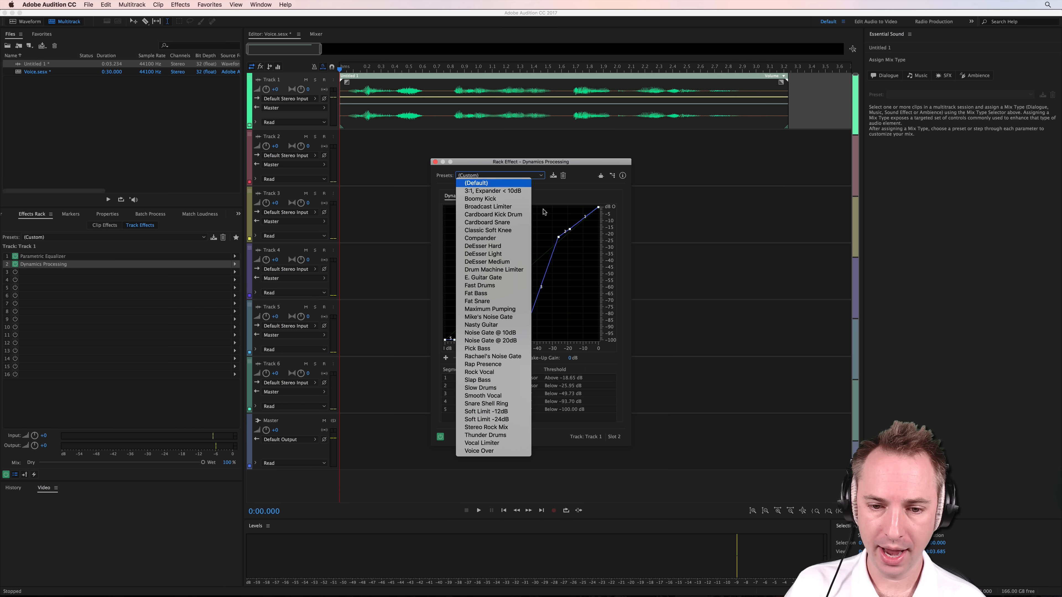
click(515, 183)
Step: Shape the dynamics curve to compress at about 2.4:1 above about -32.4 dB, lowering its upper endpoint, and close the effect
drag(568, 236, 547, 230)
key(space)
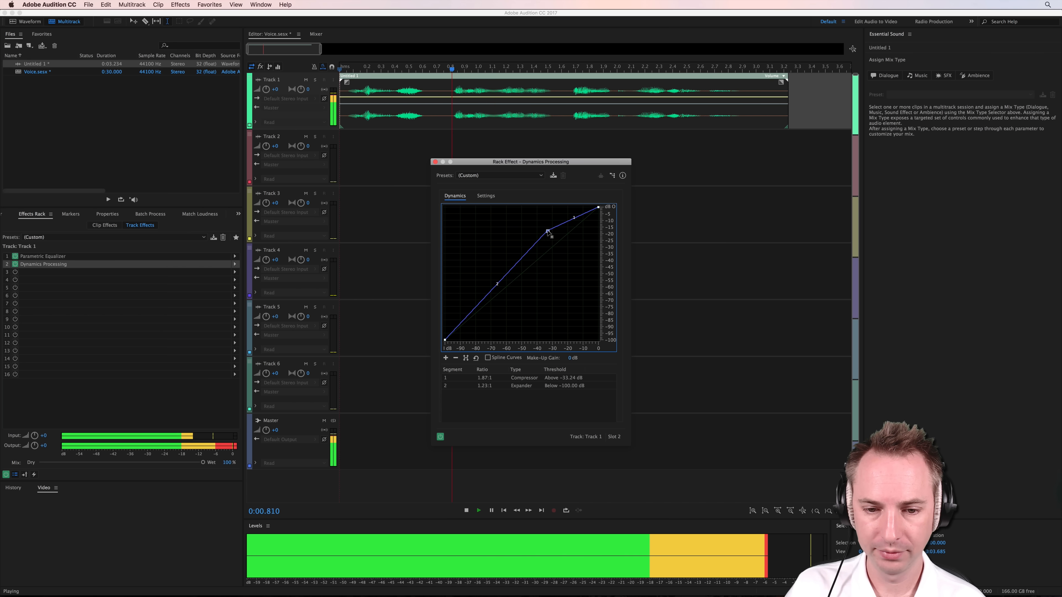
key(space)
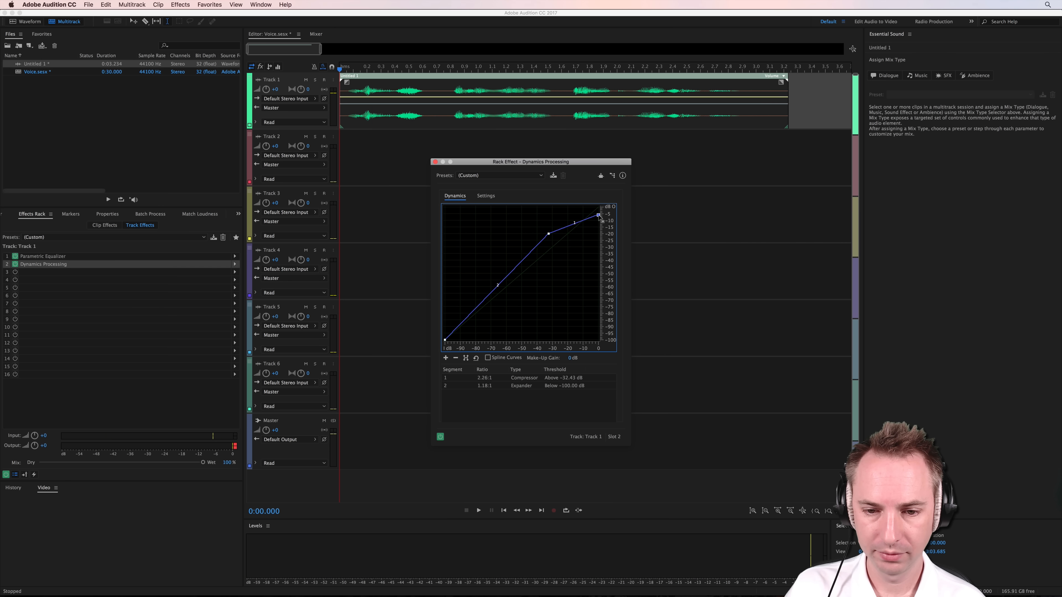
key(space)
drag(599, 216, 599, 216)
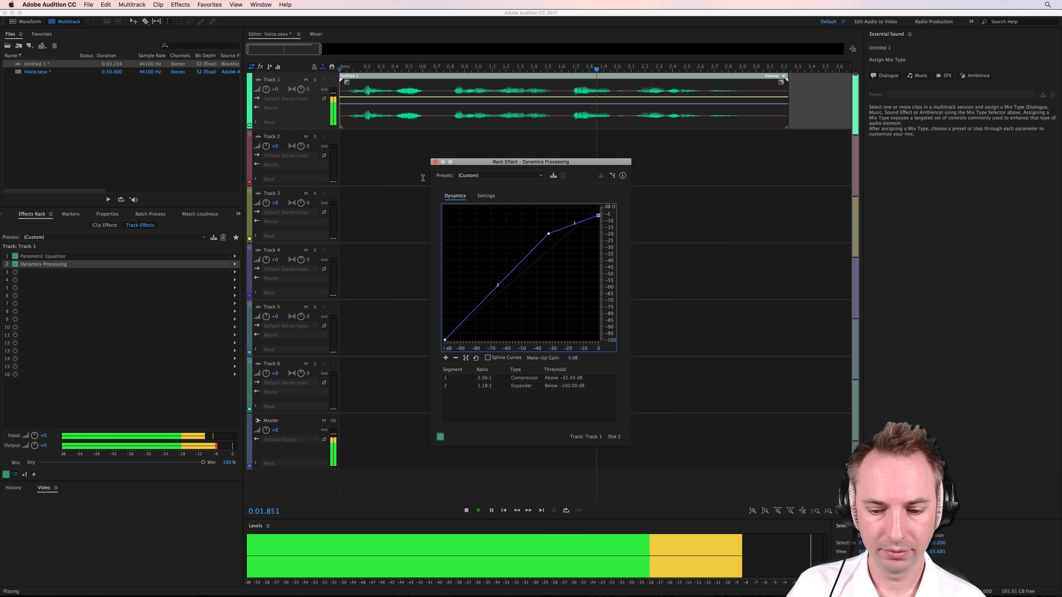
click(435, 162)
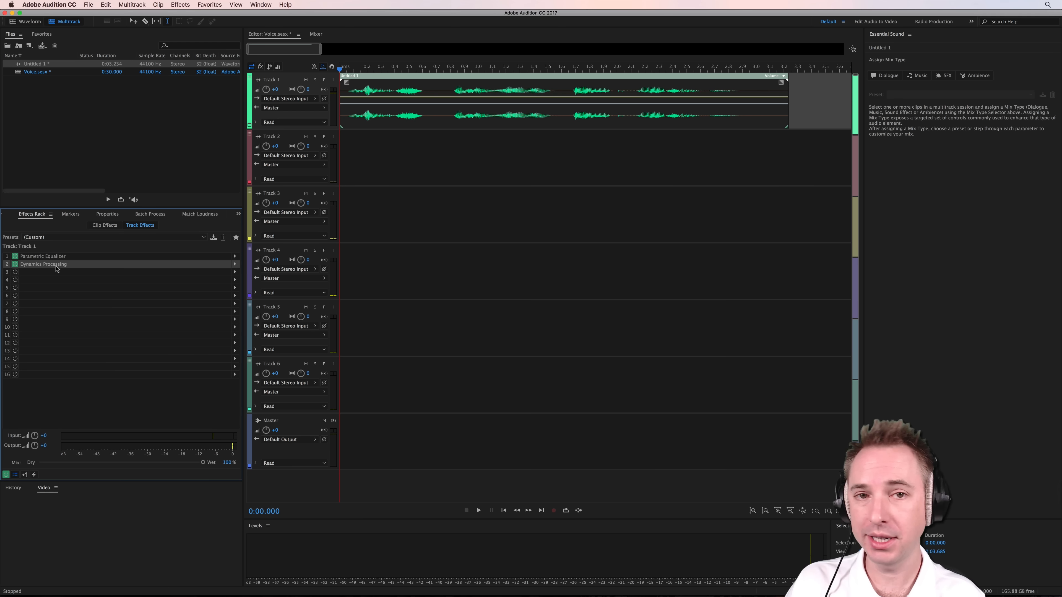
Step: Add an FFT Filter as Track 1's third effect and load its Default preset
click(235, 272)
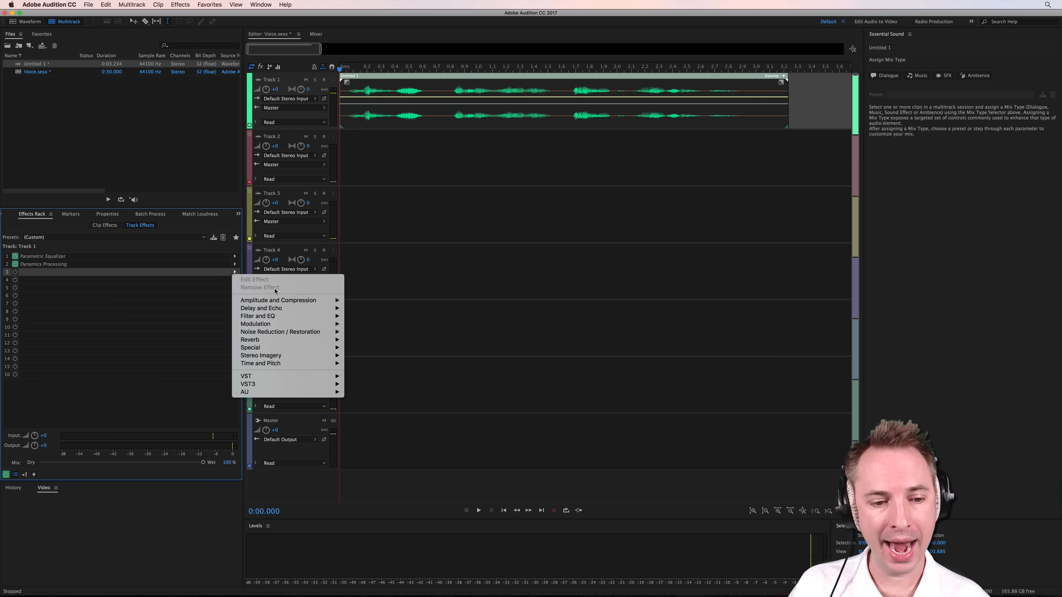
mouse_move(290, 316)
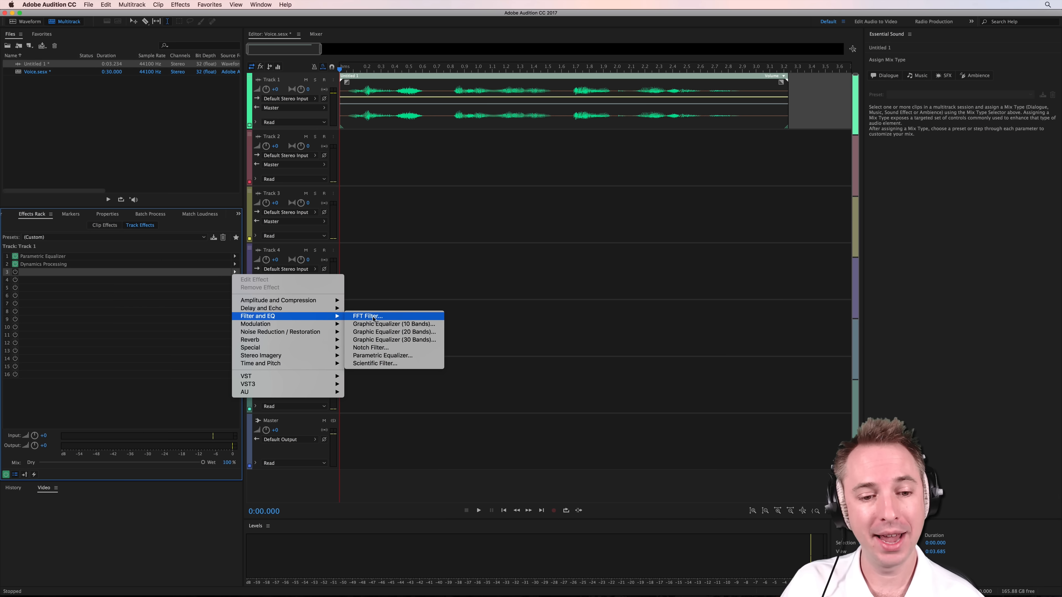
click(373, 318)
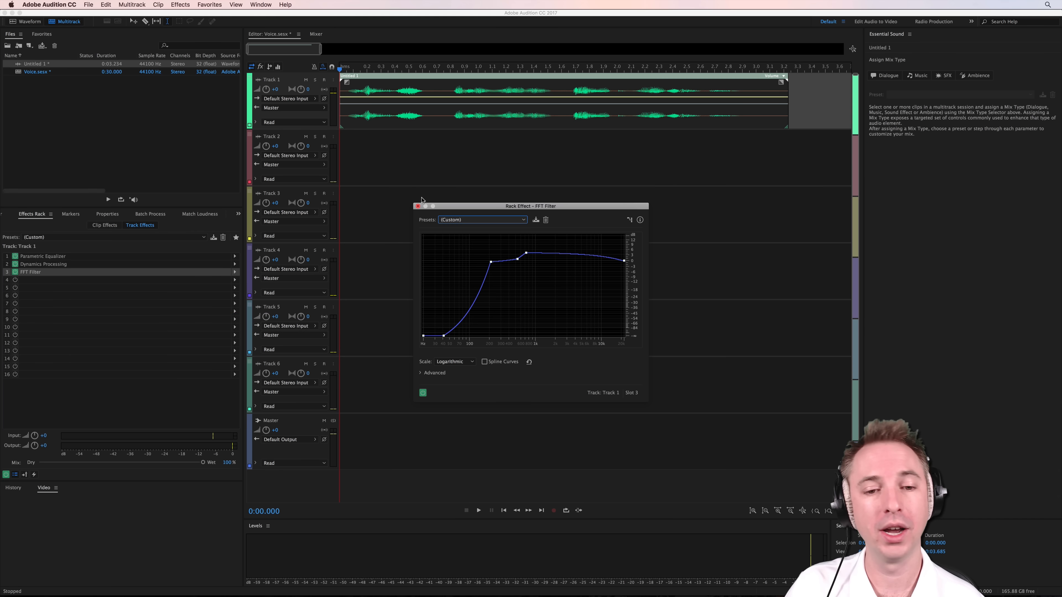
click(471, 222)
click(469, 229)
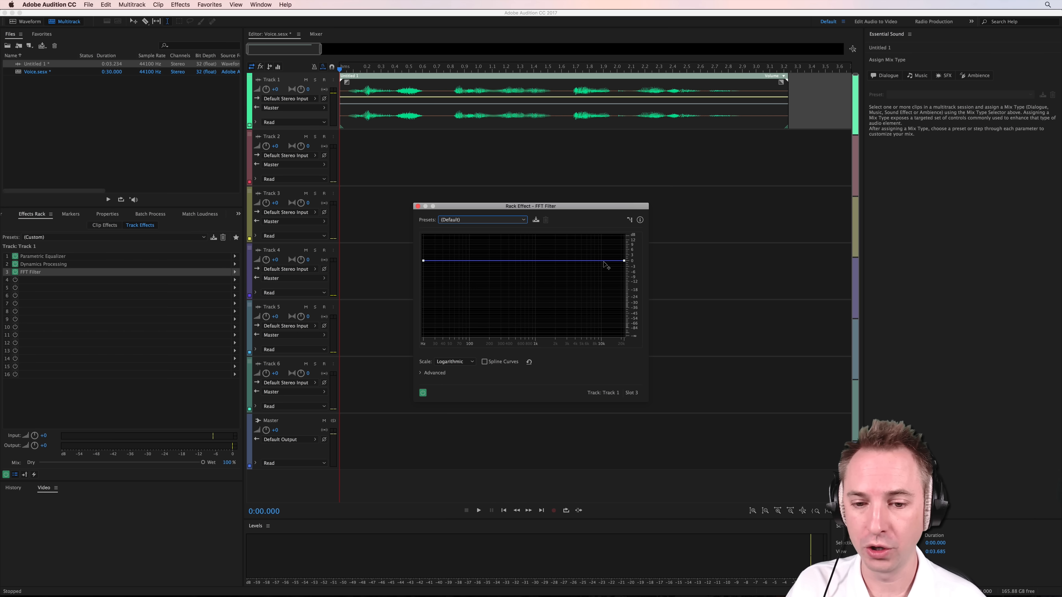
Step: Boost the FFT Filter curve near 10 kHz and roll off the frequencies below about 100 Hz
key(space)
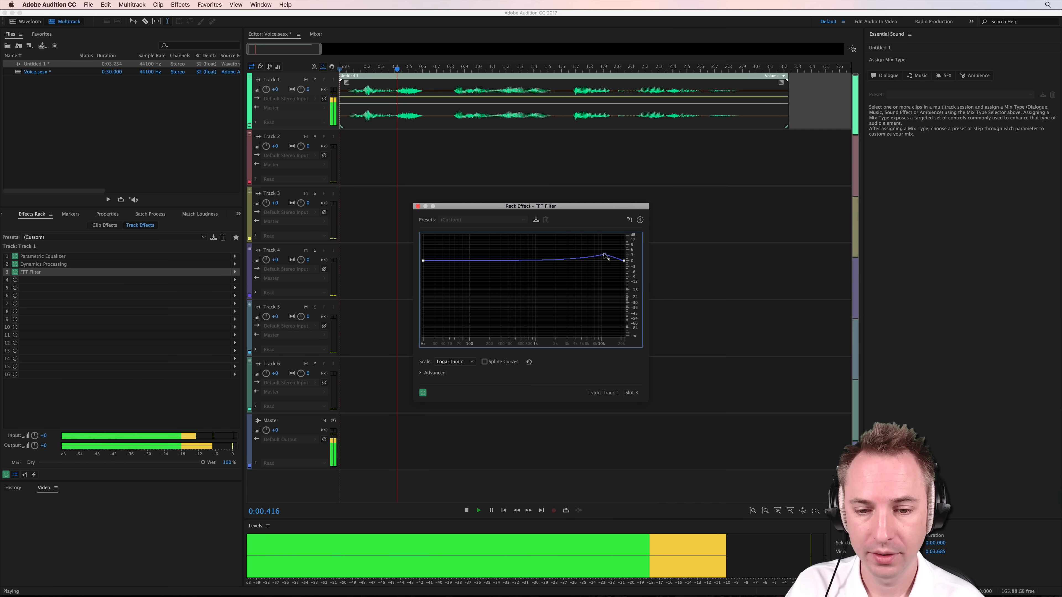
drag(604, 248, 603, 249)
key(space)
click(471, 262)
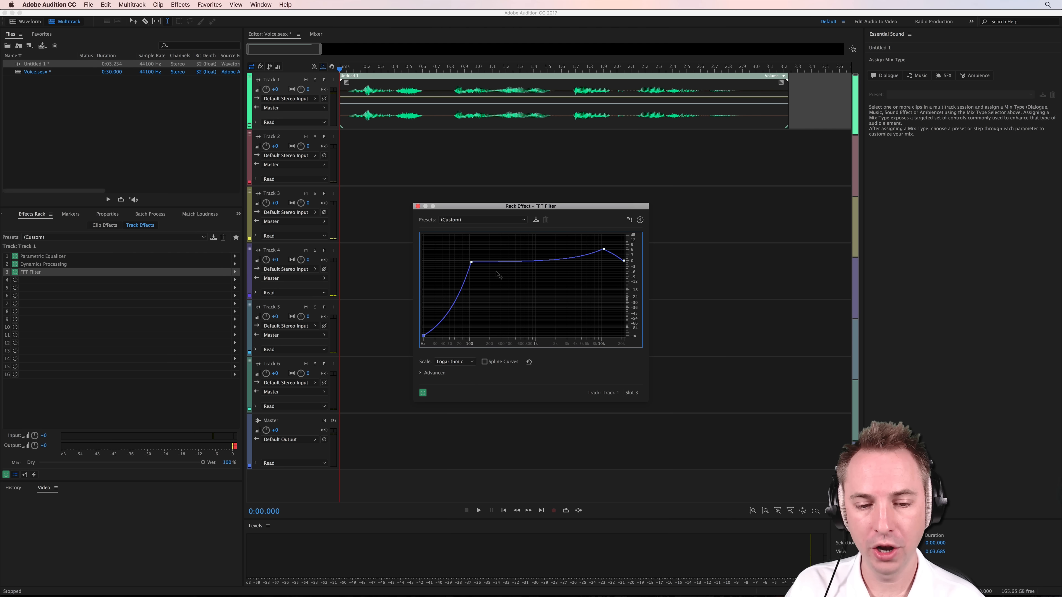
Step: Add a control point near 1 kHz on the FFT Filter curve while auditioning the voice, and close the effect
key(space)
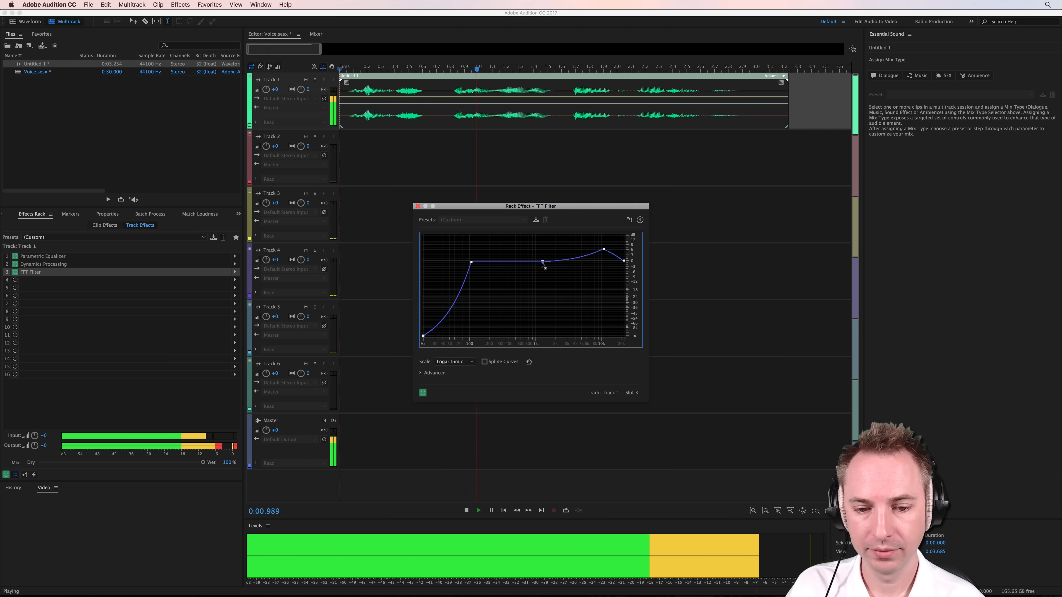
drag(543, 262, 539, 263)
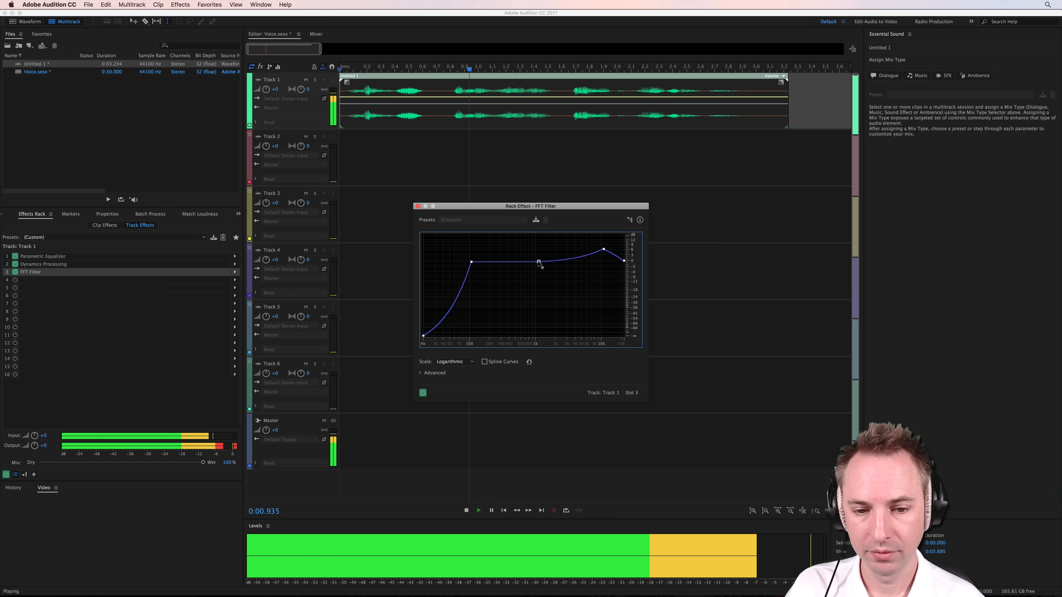
key(space)
click(417, 206)
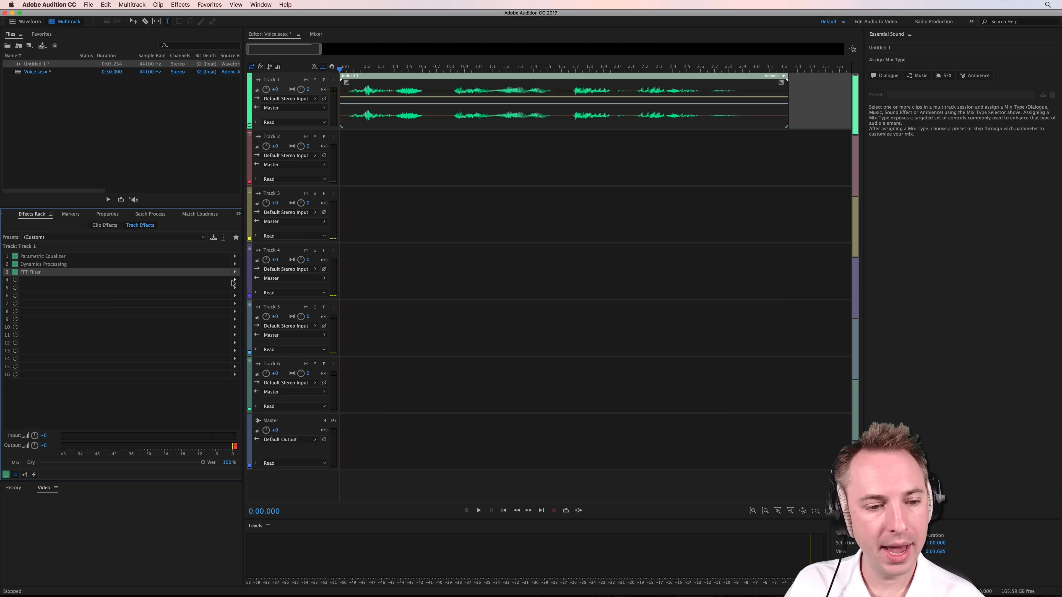
Step: Add a Tube-modeled Compressor as Track 1's fourth effect
click(235, 280)
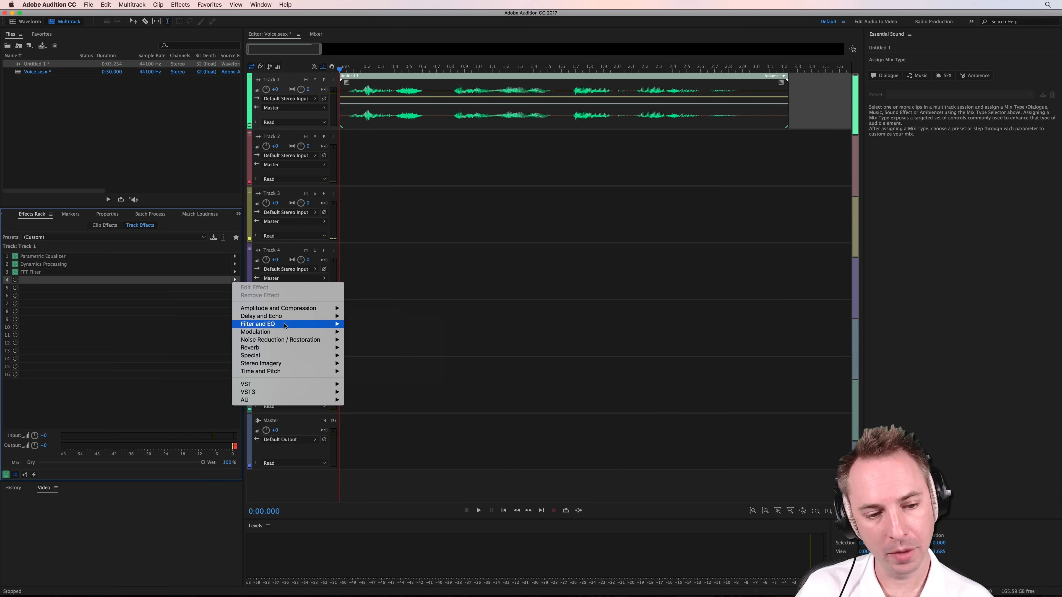
mouse_move(287, 335)
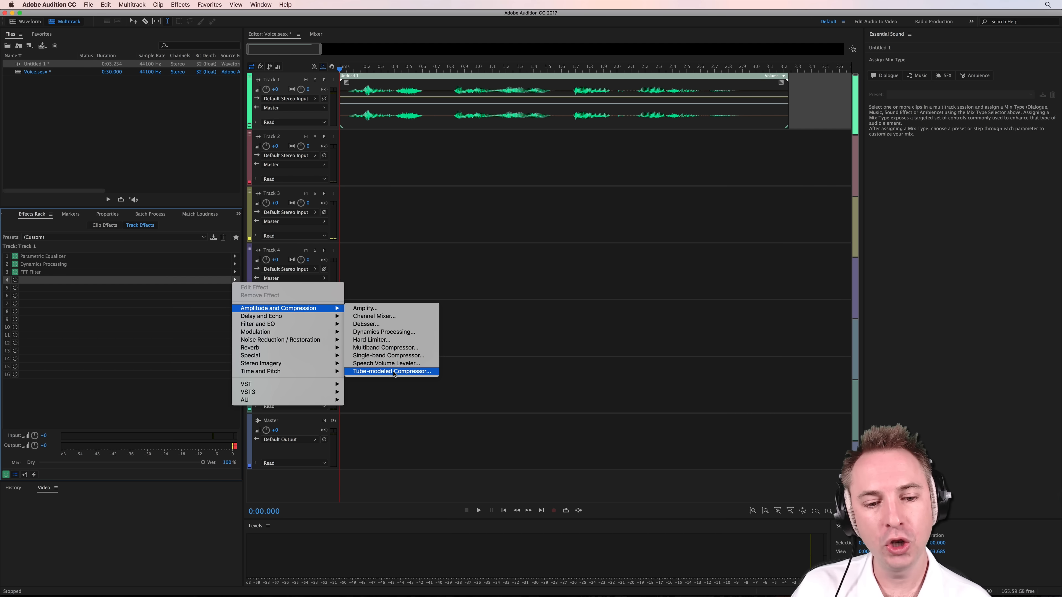
click(392, 371)
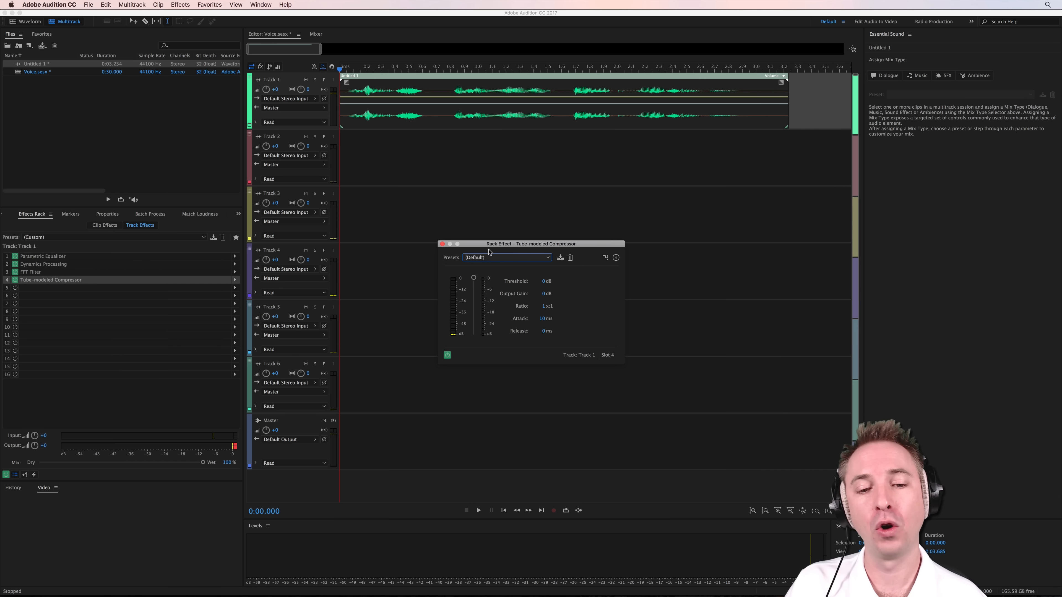
Step: Try the Tube-modeled Compressor's Brickwall Limiter preset on the voice, raising its threshold to 0 dB during playback
click(488, 258)
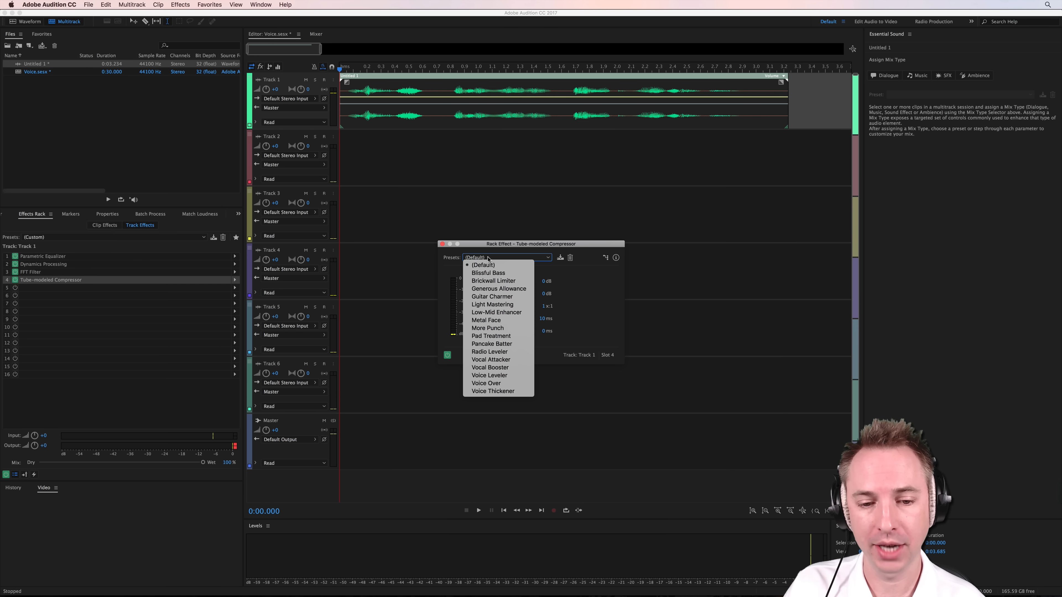
click(496, 281)
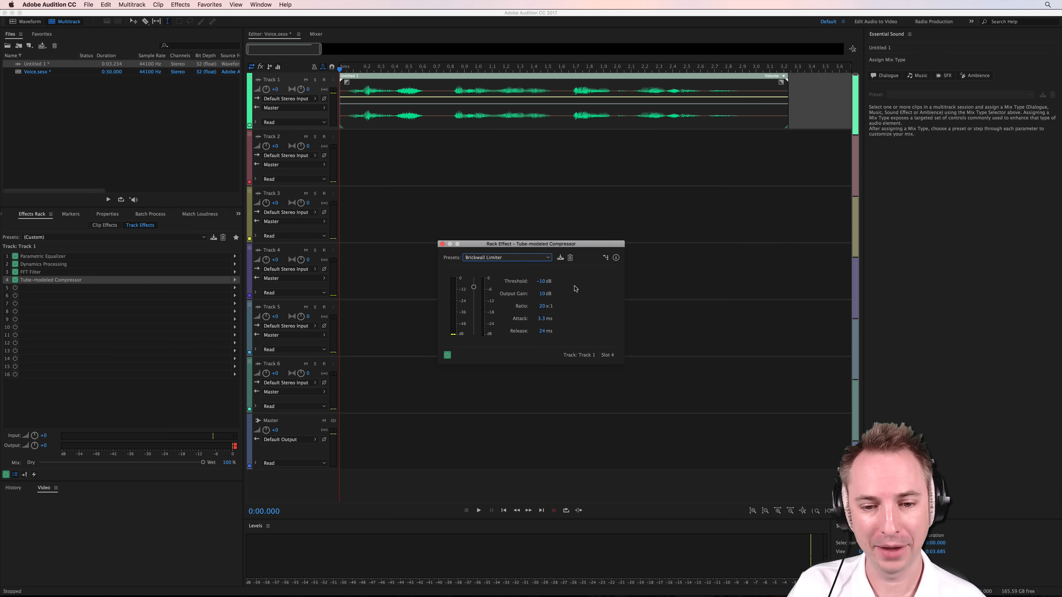
key(space)
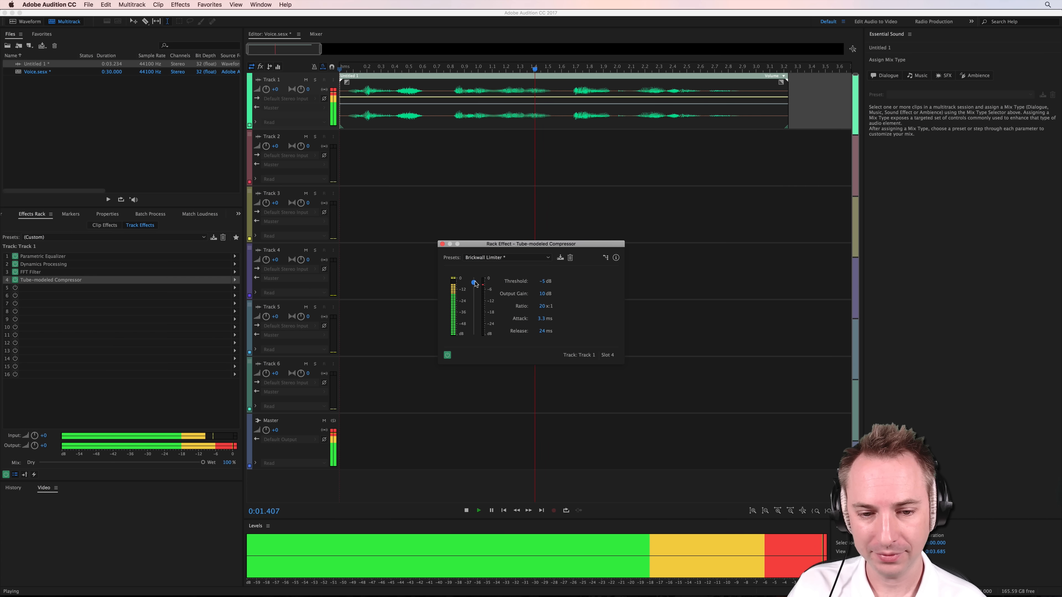
key(space)
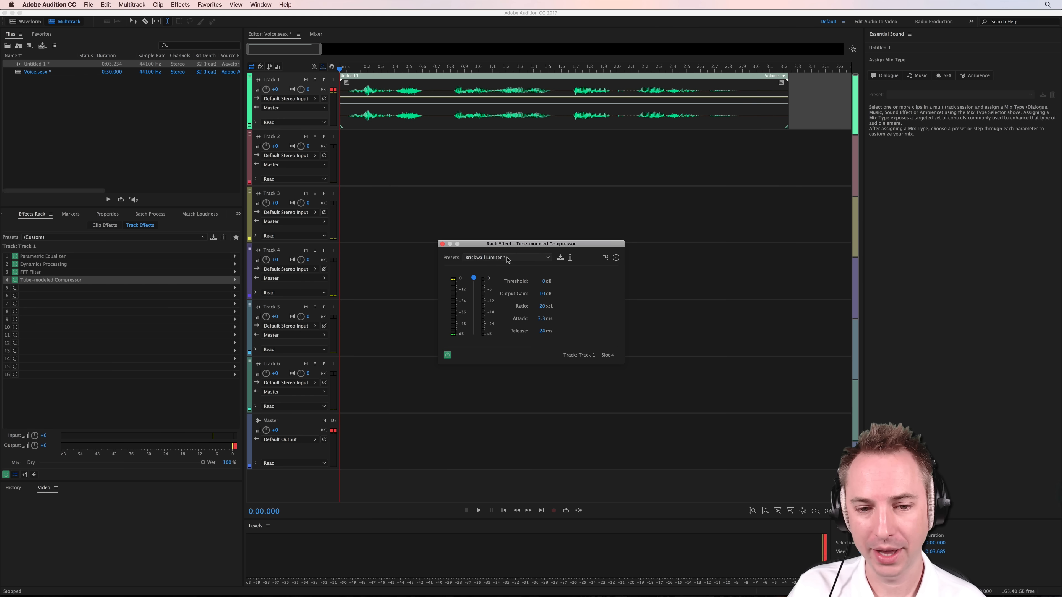
Step: Try the Tube-modeled Compressor's Light Mastering preset while auditioning the voice
click(493, 258)
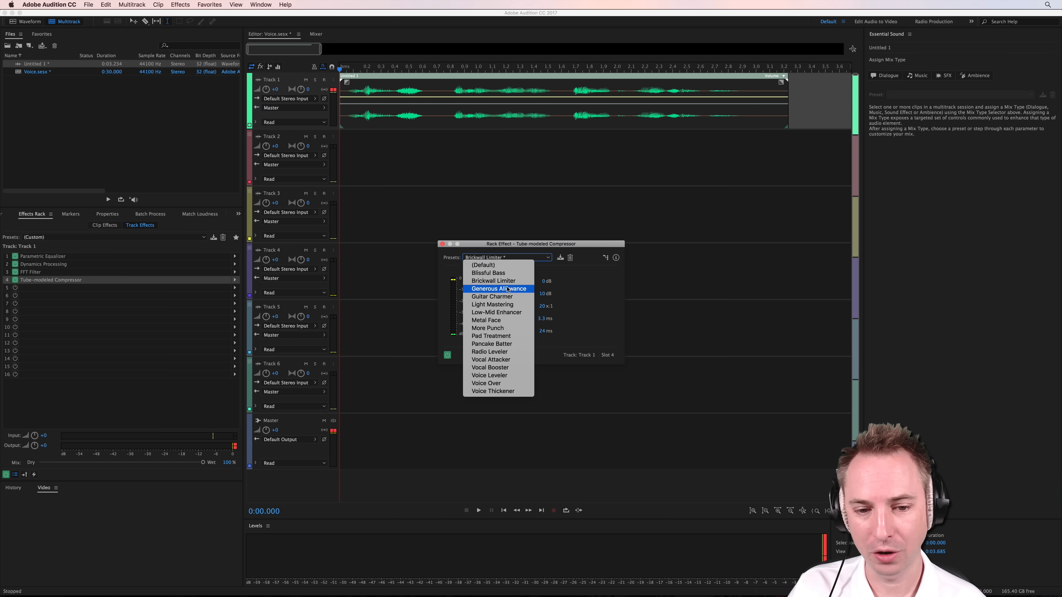
click(507, 305)
key(space)
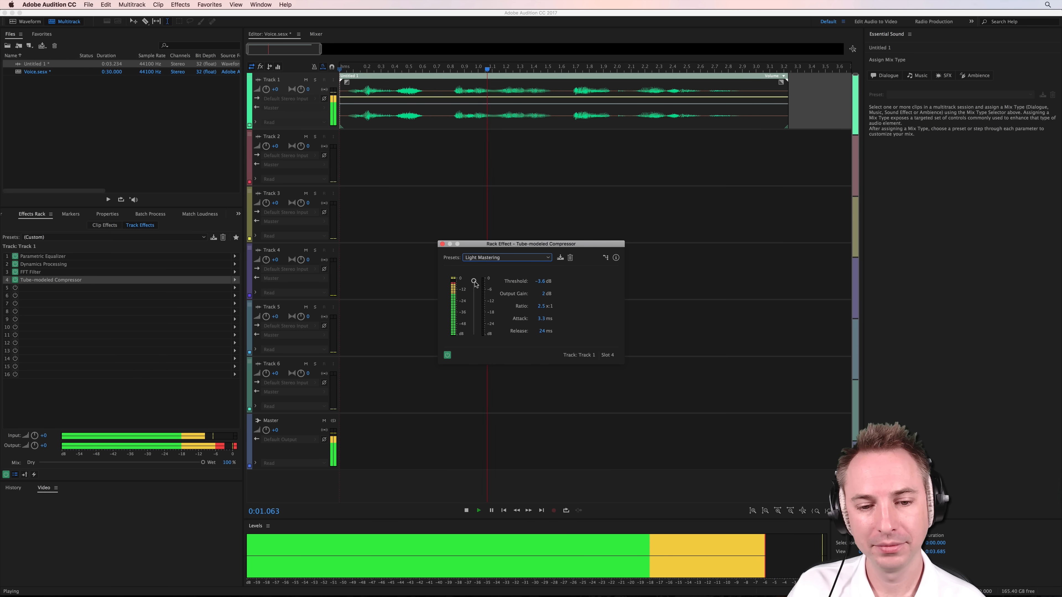
key(space)
Step: Load the Tube-modeled Compressor's Radio Leveler preset, audition the voice with it, and close the effect
click(489, 258)
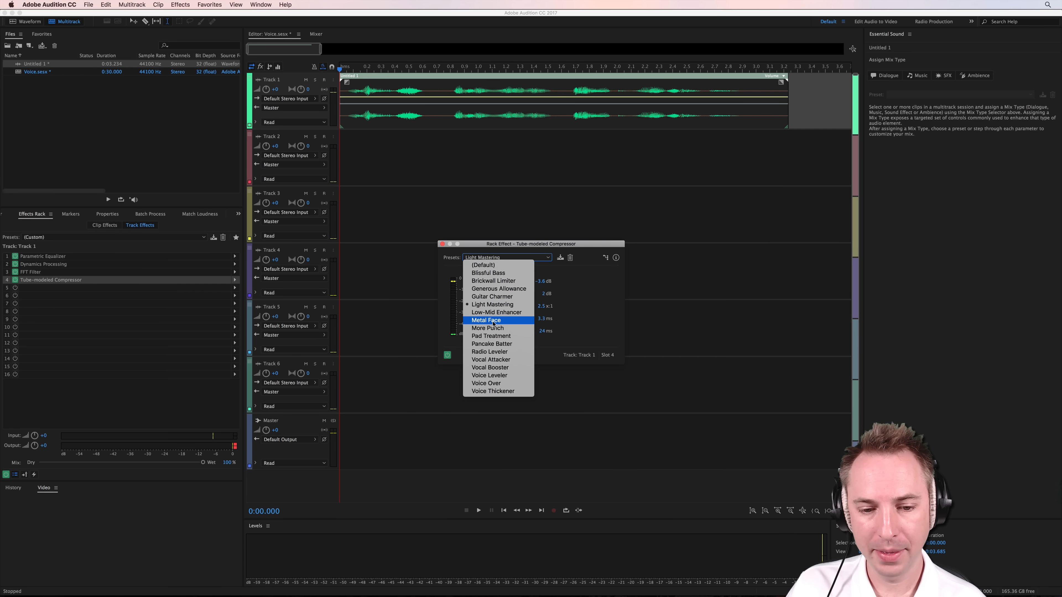
click(498, 353)
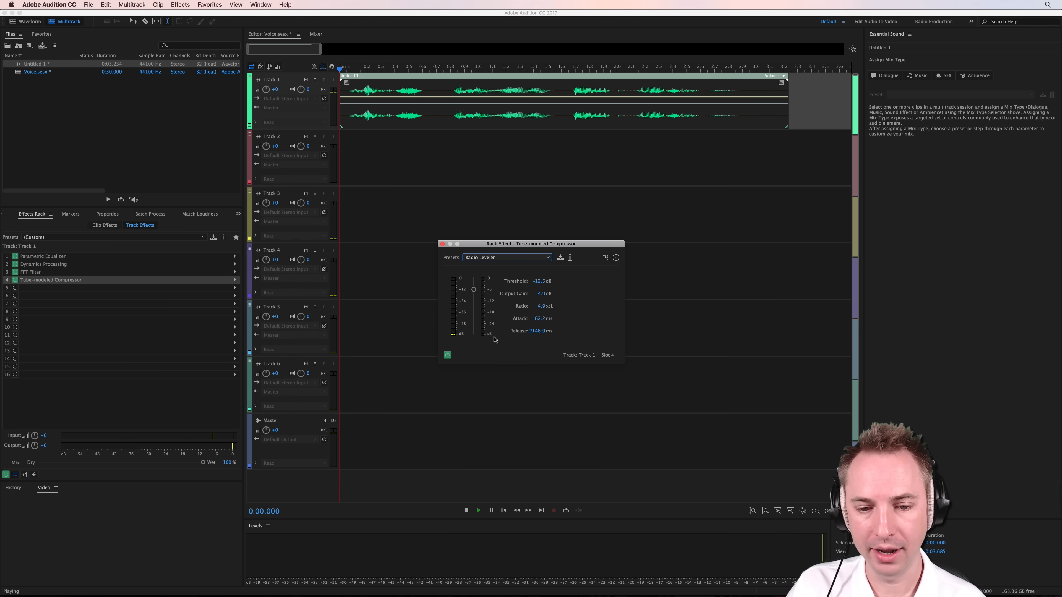
key(space)
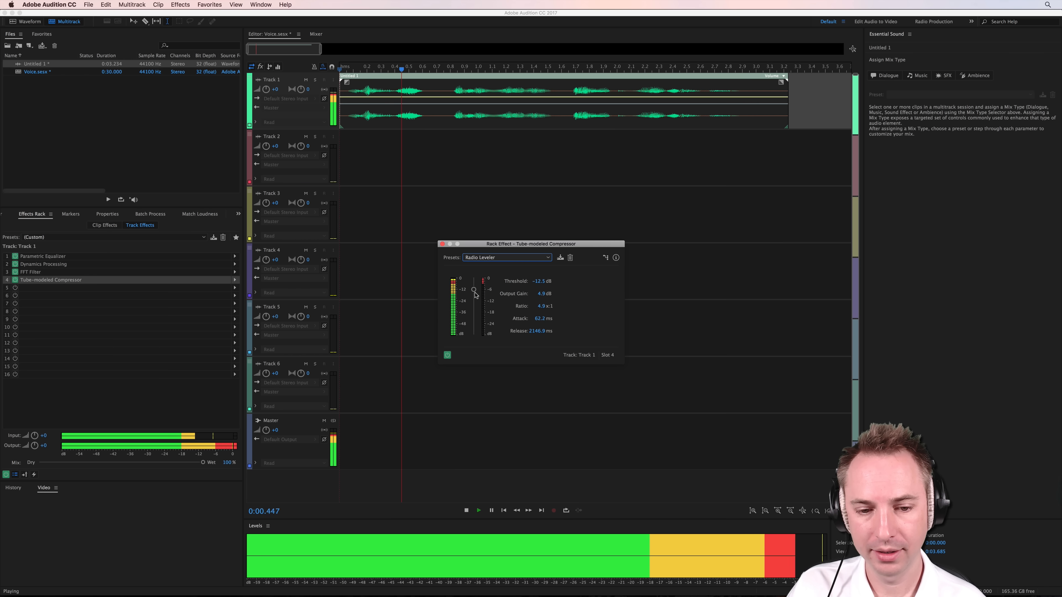
key(space)
click(442, 244)
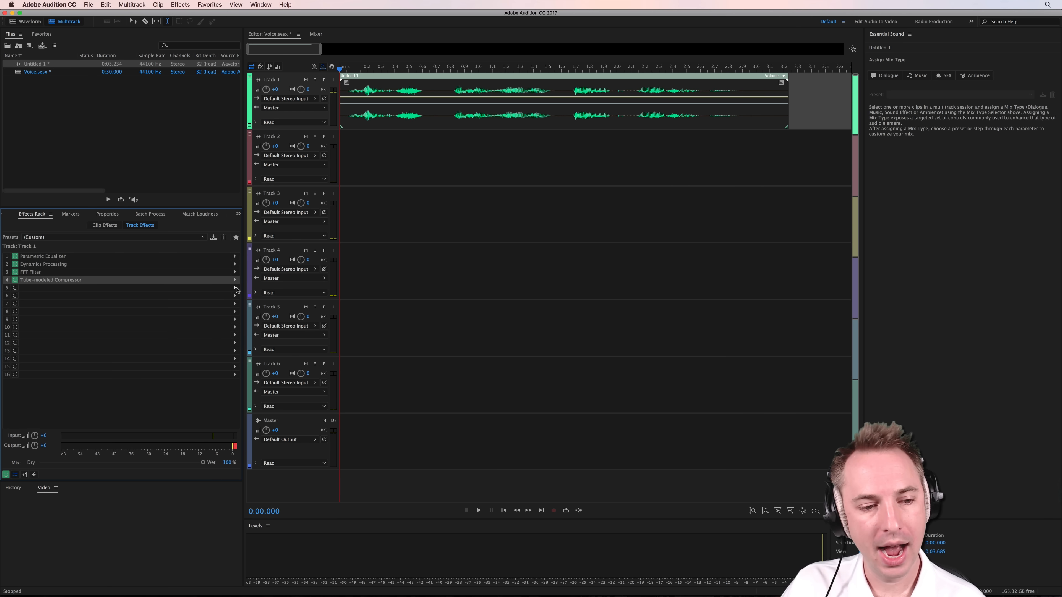
Step: Add a Multiband Compressor as Track 1's fifth effect and load its Broadcast preset while auditioning the voice
click(234, 289)
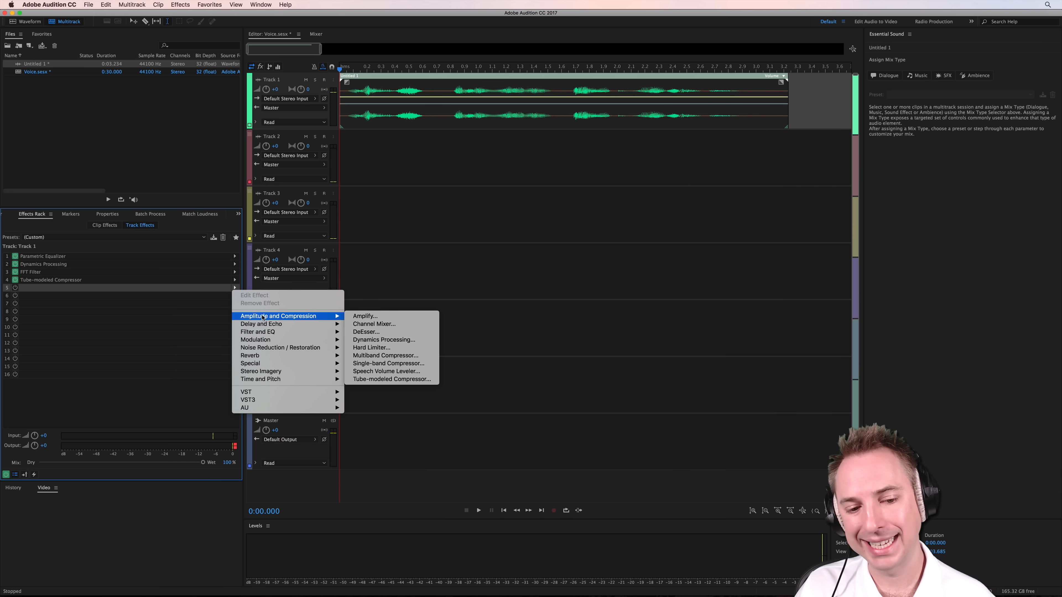
click(393, 355)
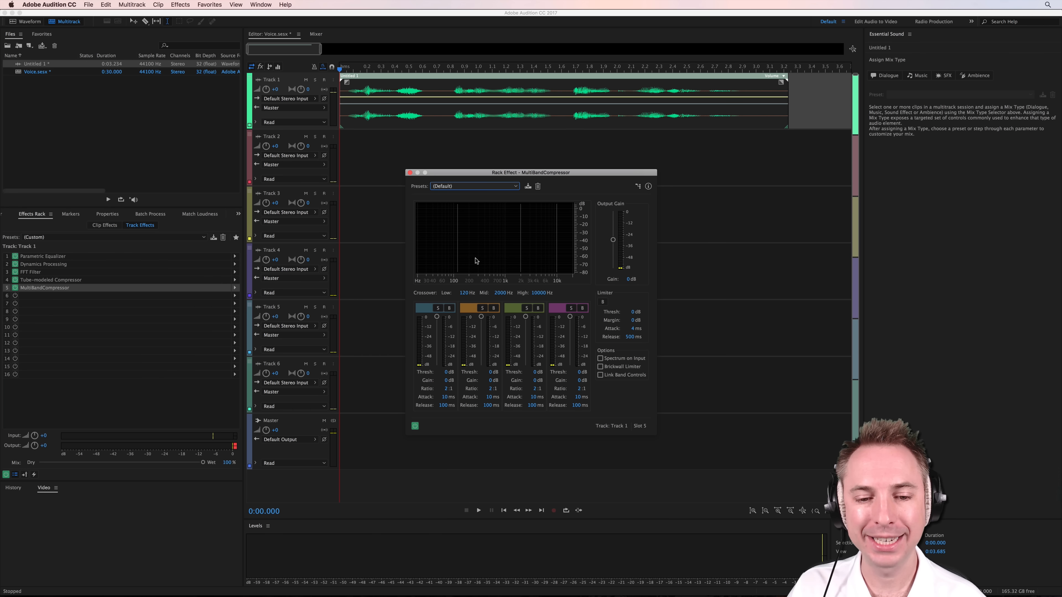
key(space)
click(469, 187)
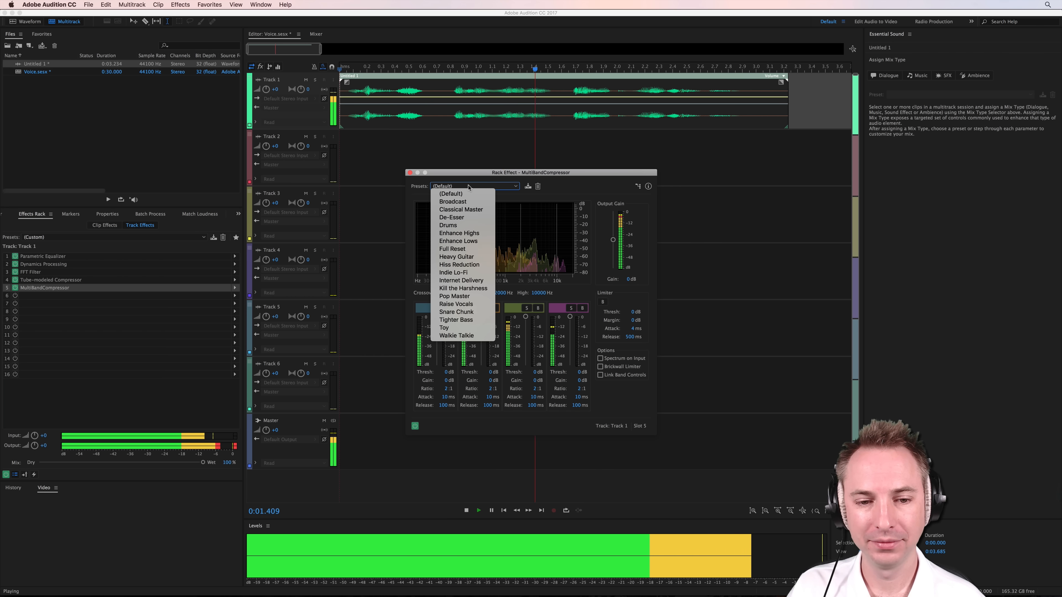
click(465, 202)
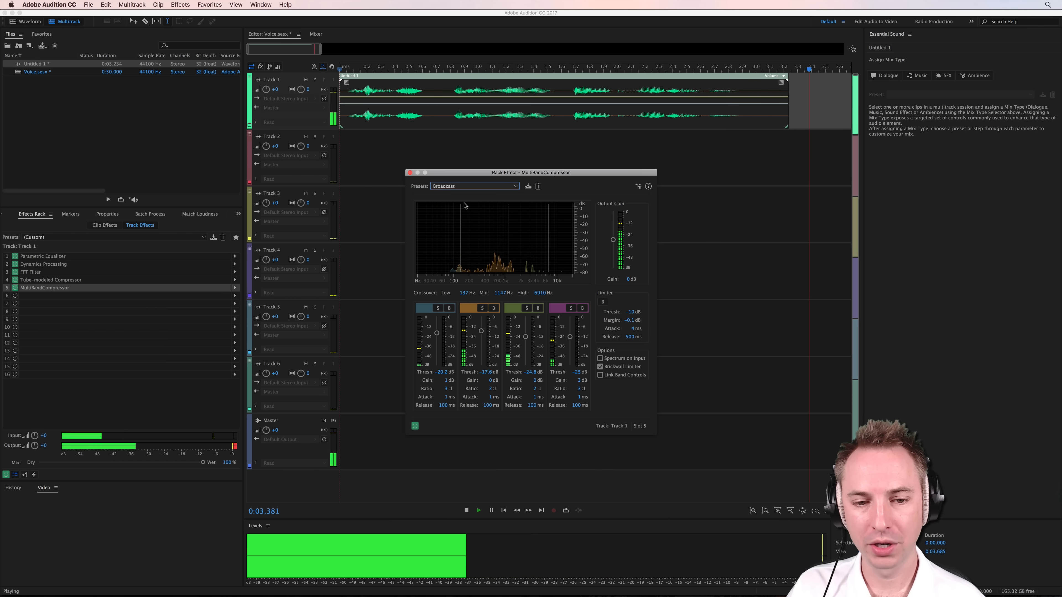
key(space)
Step: Audition the voice with the Multiband Compressor's Pop Master preset for comparison, and return to the Broadcast preset
click(467, 187)
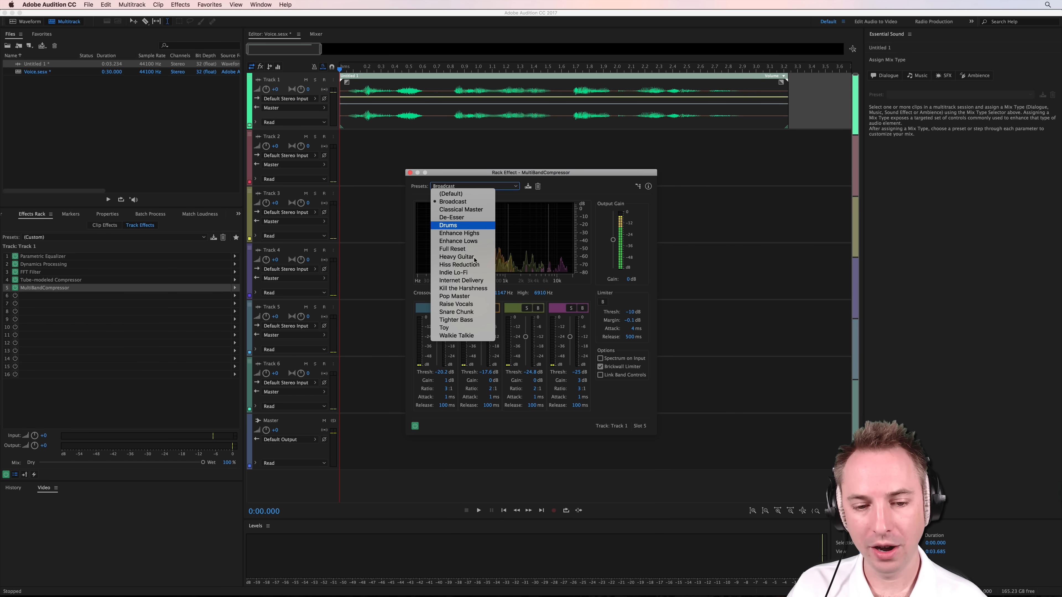
click(472, 297)
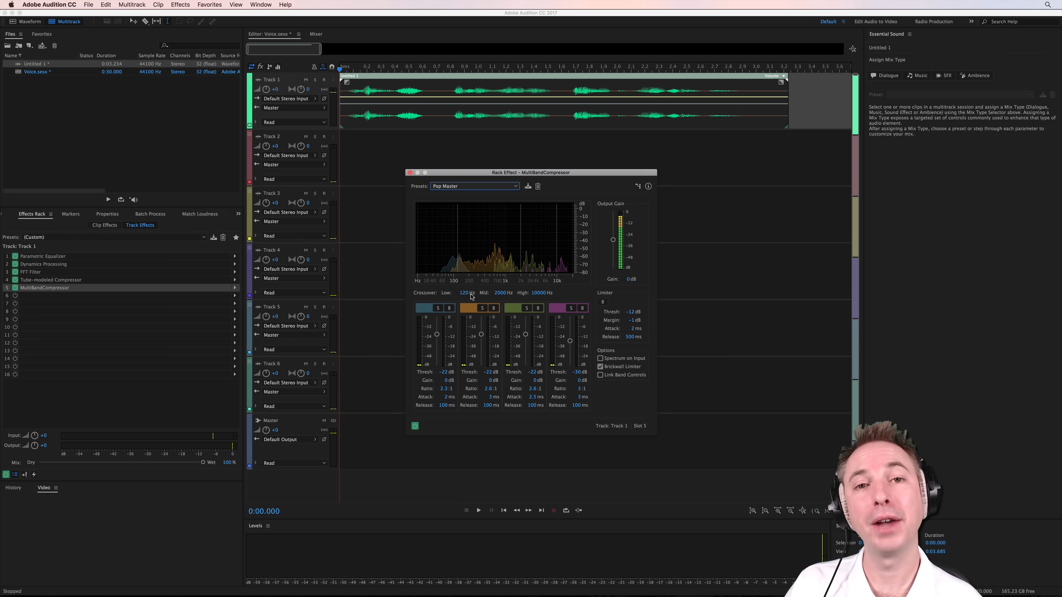
key(space)
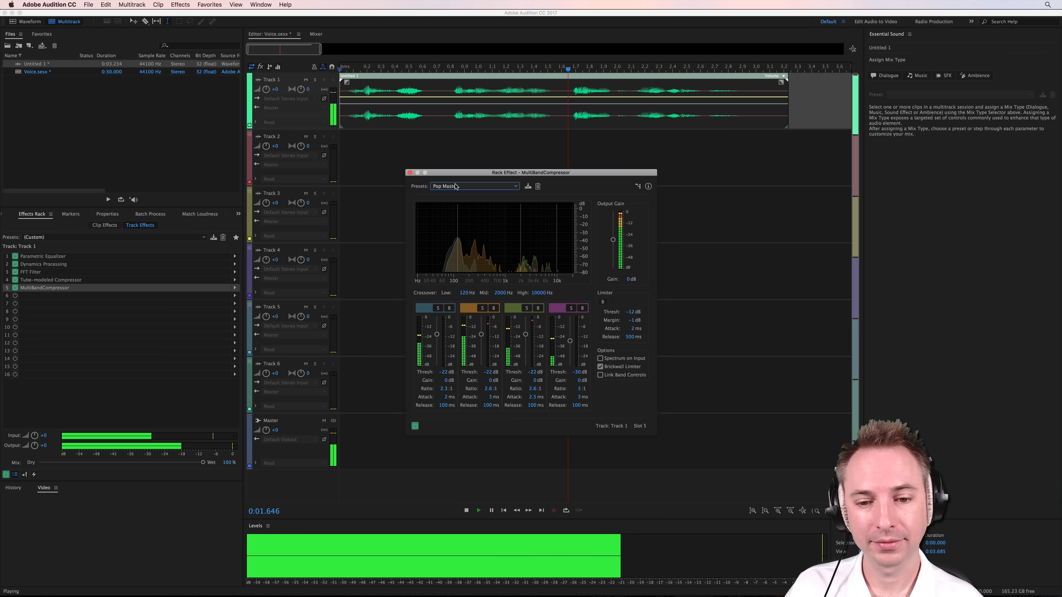
key(space)
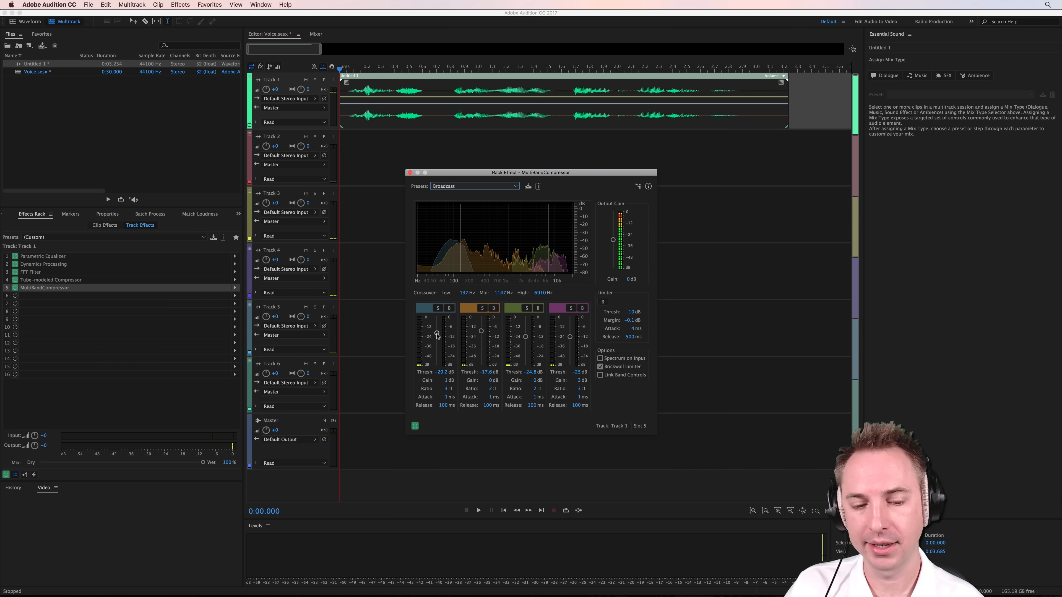
Step: Lower the Multiband Compressor's band thresholds to -30, -24, -31 and -31 dB, set its output gain to -3 dB, and close it
key(space)
drag(437, 335, 570, 342)
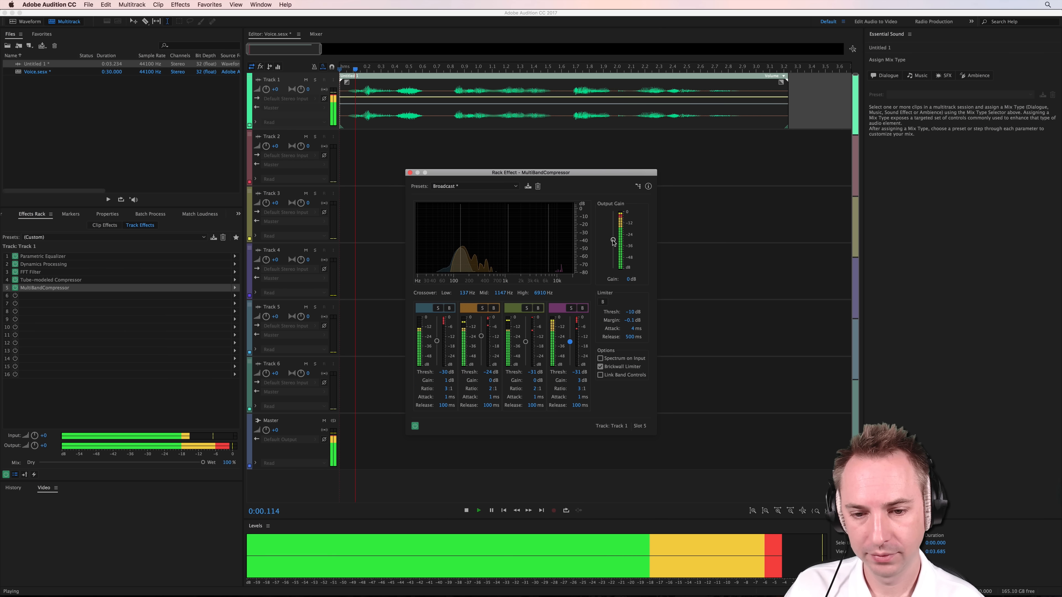
drag(613, 239, 613, 246)
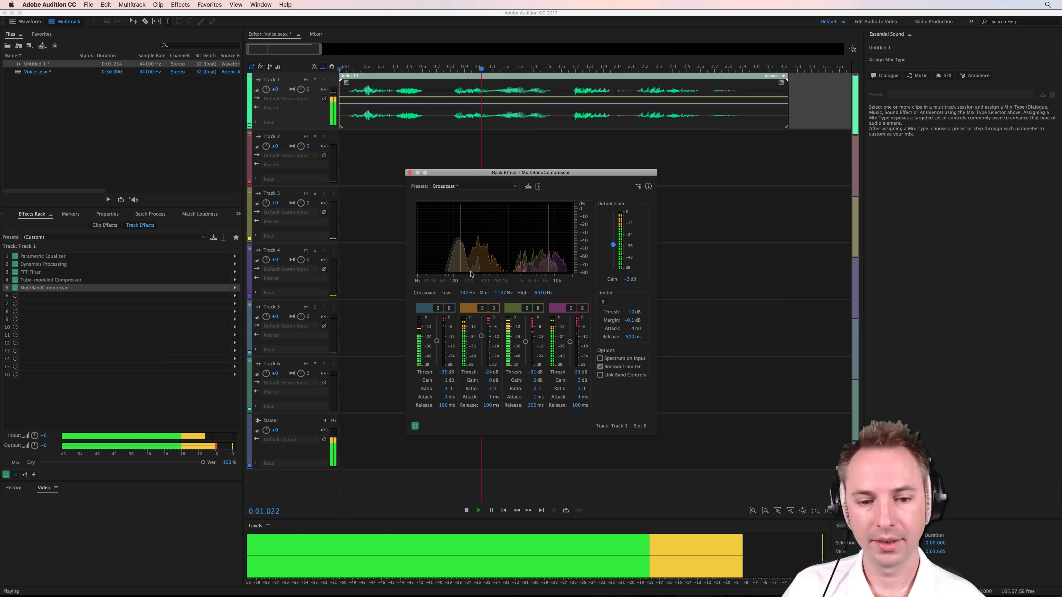
key(space)
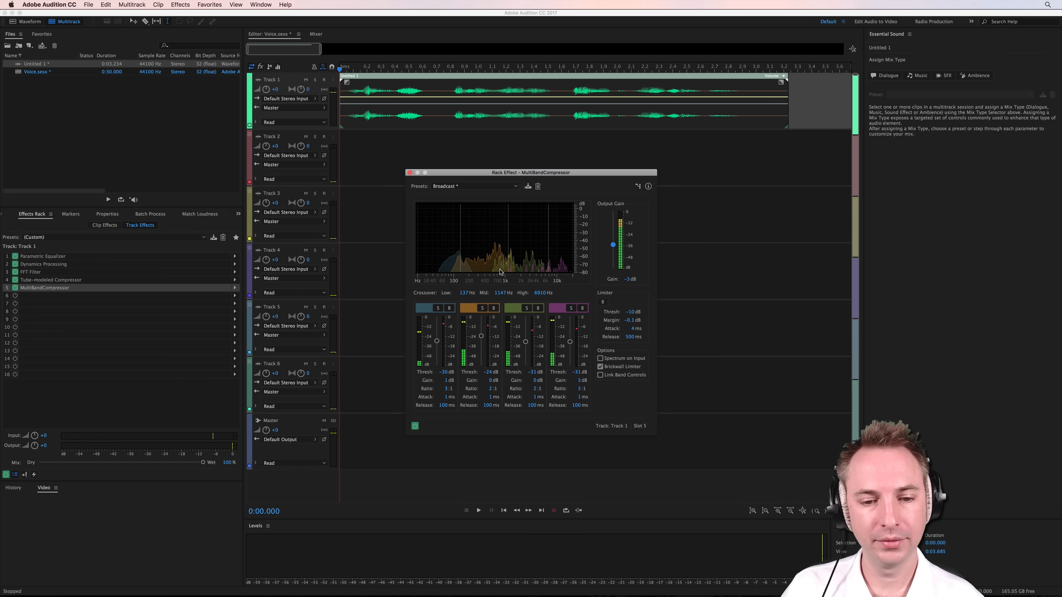
click(409, 172)
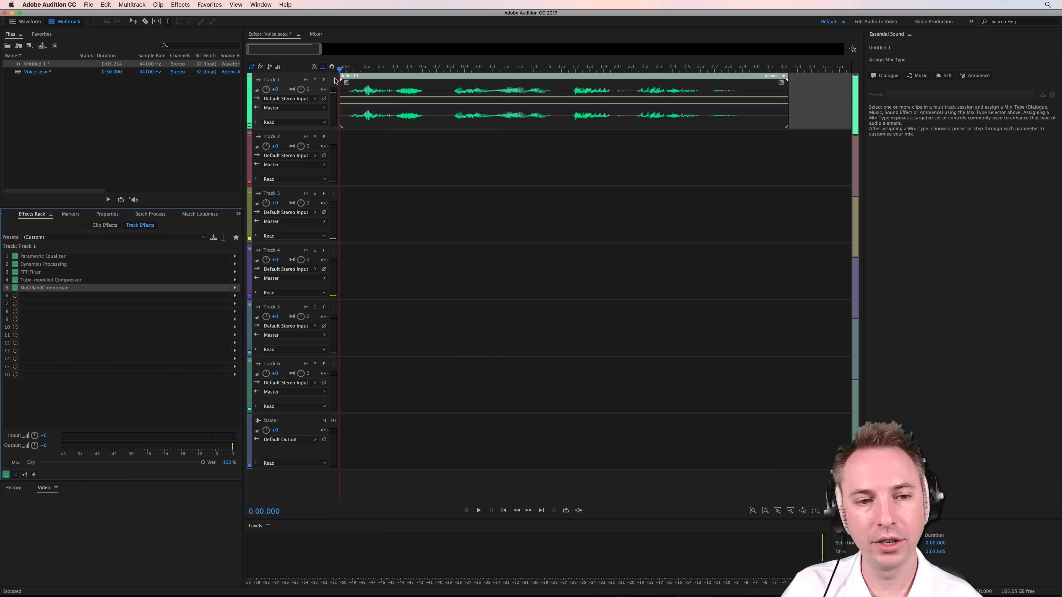
Step: Add a short curved fade-in at the Track 1 clip's start and a curved fade-out from about 2.8 s to its end
drag(346, 82, 353, 105)
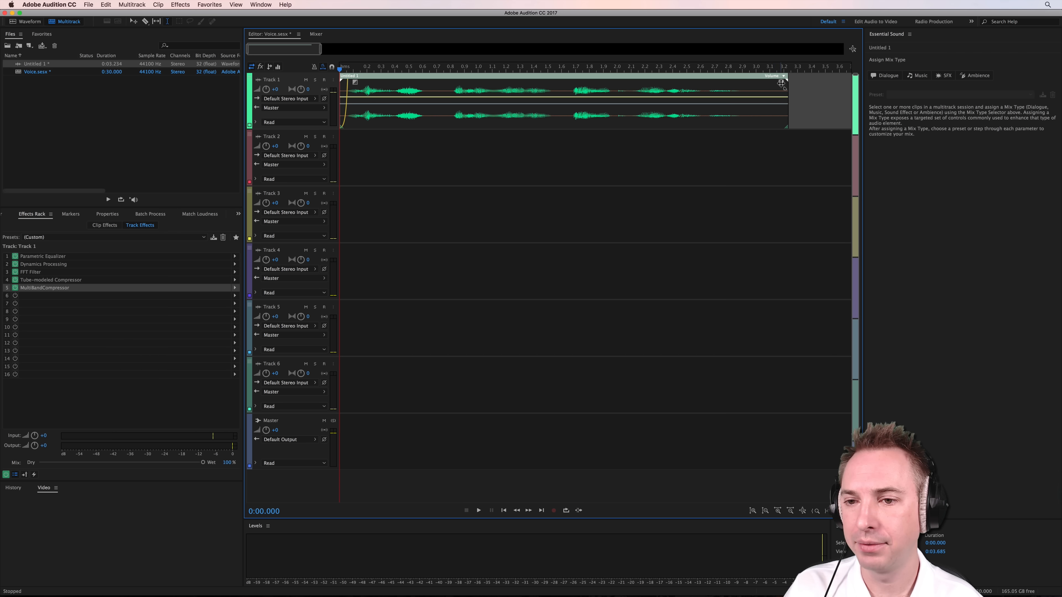
drag(781, 82, 721, 119)
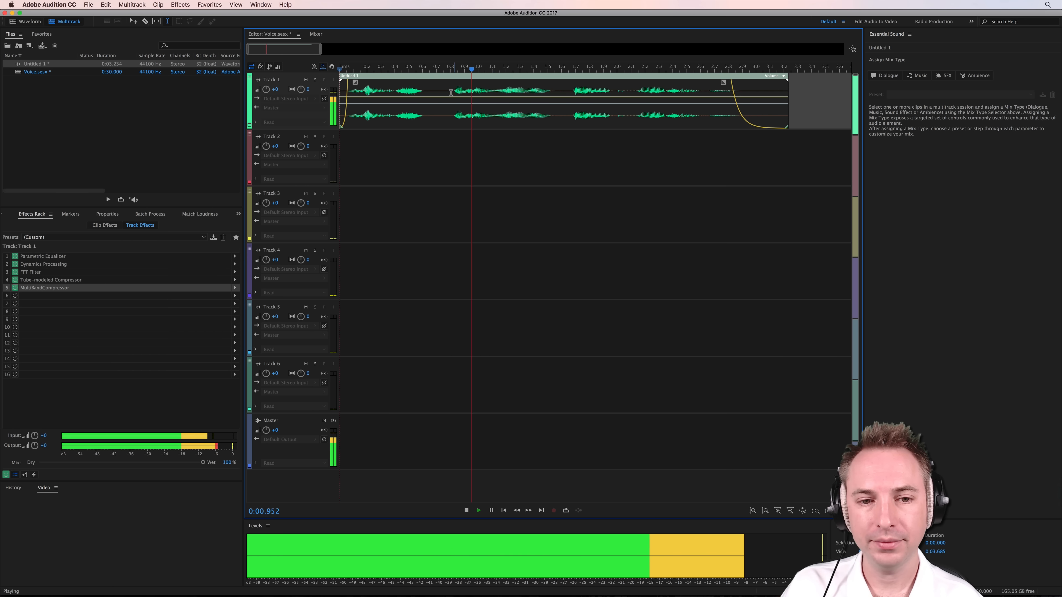